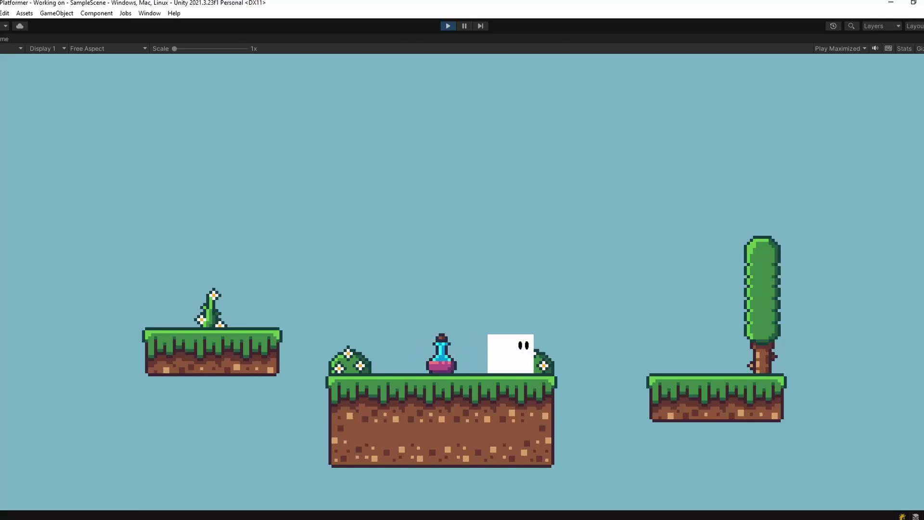
Step: Play the demo level, running right past the potion and jumping between the right, middle and left platforms
key("space")
key("Right")
key("Left")
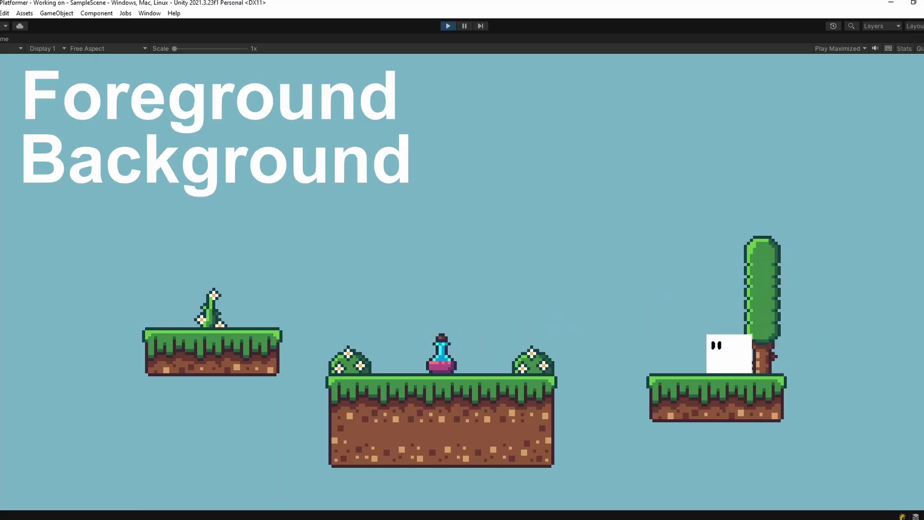
key("space")
key("Left")
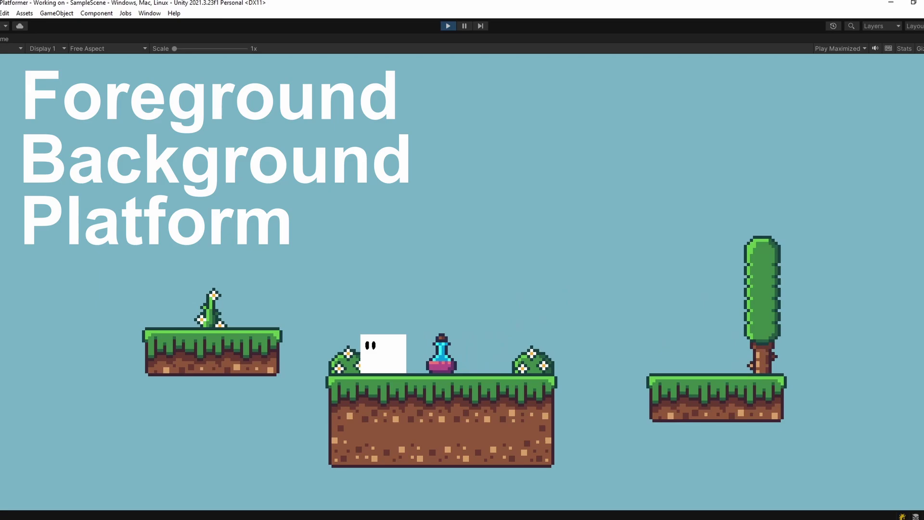
key("space")
key("Left")
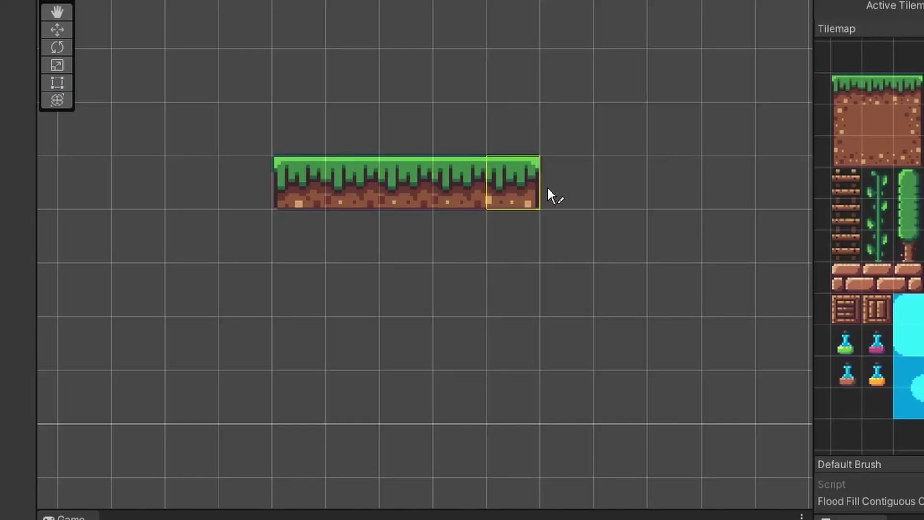
Step: Paint grass and dirt tiles, including a top grass platform and a C-shaped left platform
mouse_move(547, 185)
left_mouse_down()
mouse_move(455, 262)
mouse_move(487, 330)
mouse_move(674, 313)
left_mouse_up()
left_click_drag(457, 77, 674, 77)
mouse_move(246, 288)
left_mouse_down()
mouse_move(250, 404)
mouse_move(381, 495)
mouse_move(407, 406)
mouse_move(450, 386)
left_mouse_up()
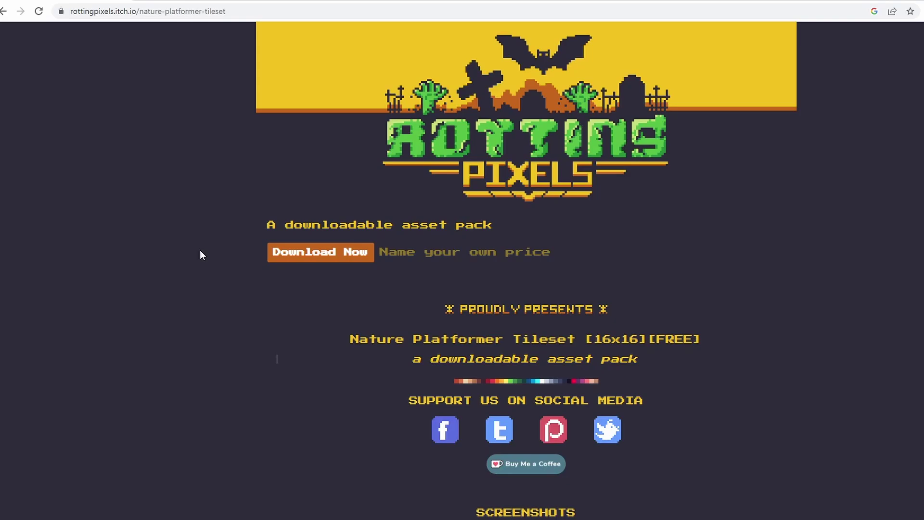
scroll(788, 334, "down", 10)
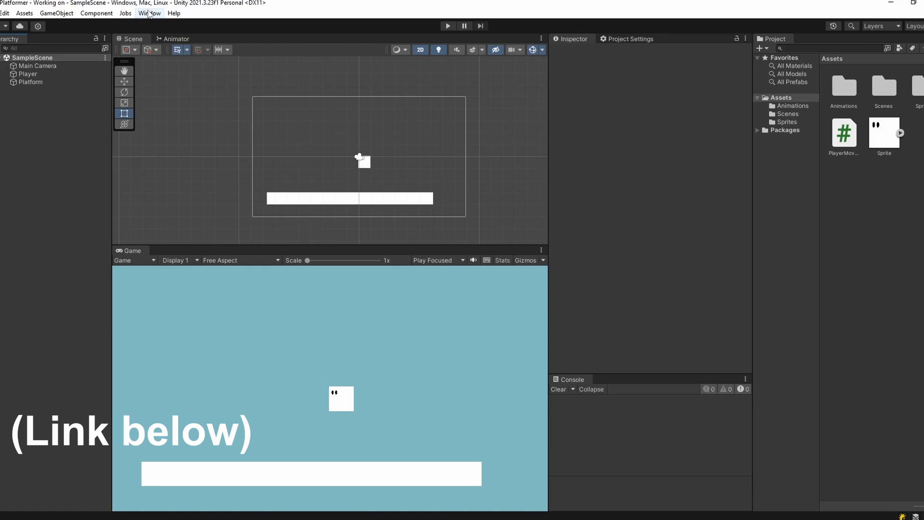
Step: In Window > Package Manager, review the 2D Tilemap Editor and 2D Tilemap Extras package details
left_click(149, 14)
left_click(174, 119)
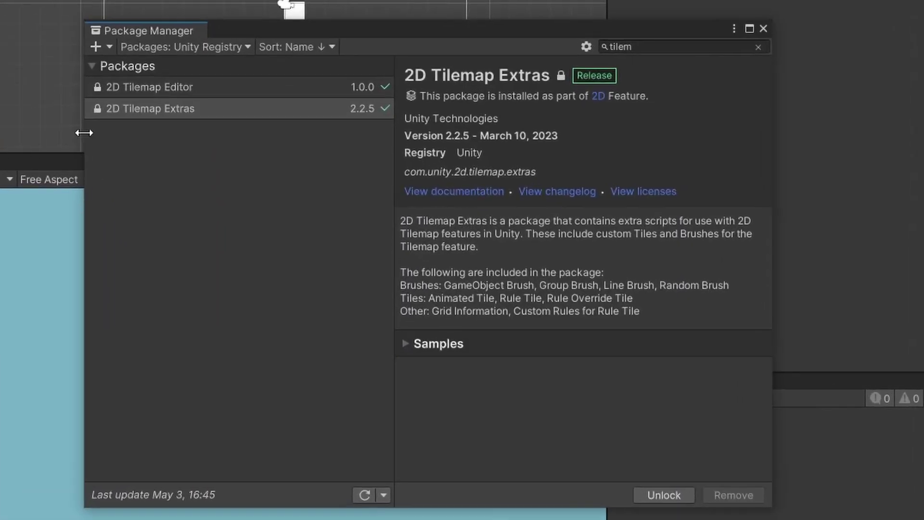
left_click(215, 111)
left_click(210, 93)
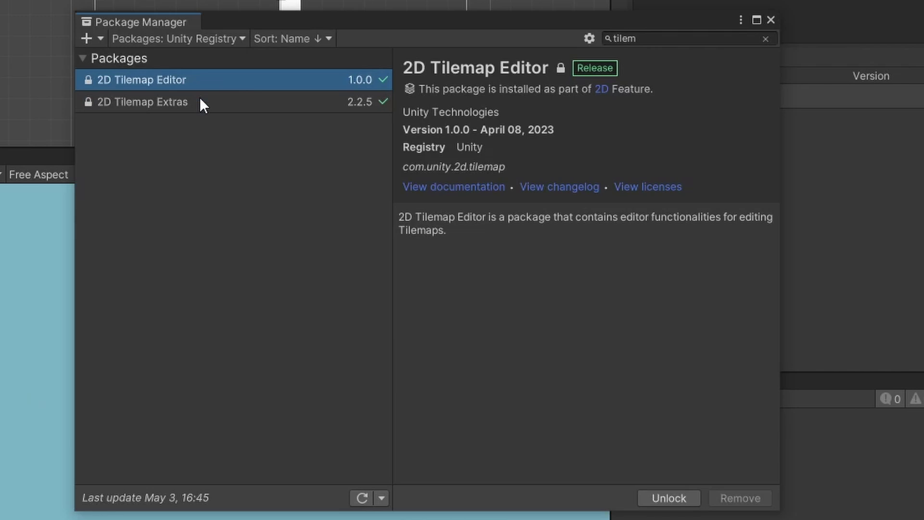
left_click(200, 102)
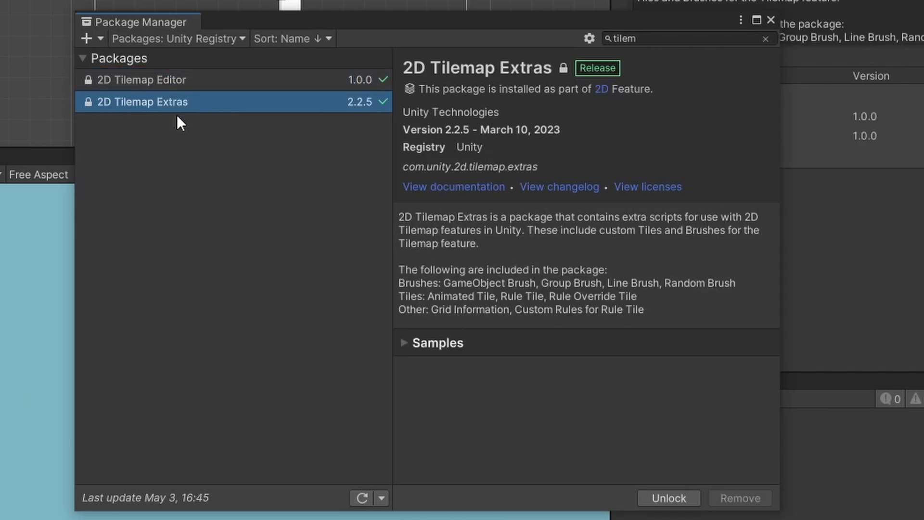
key("Up")
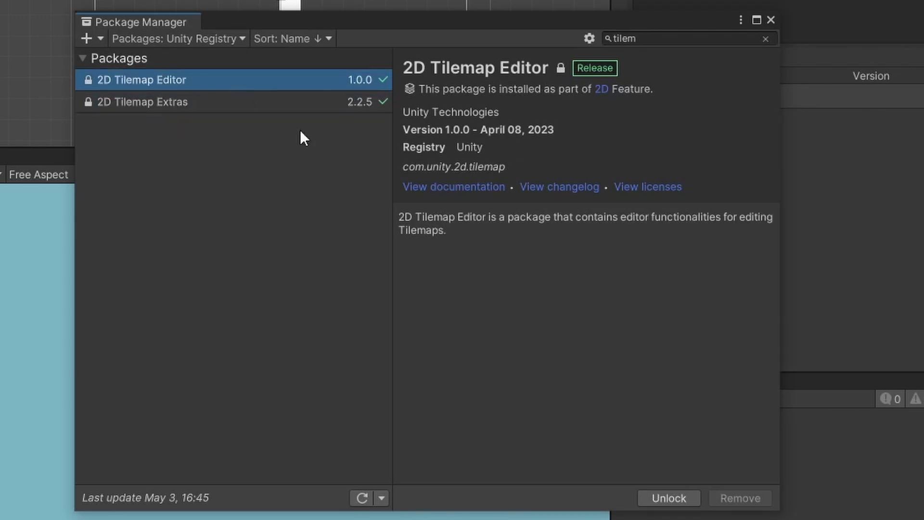
Step: Import the tileset PNG into Assets and set its Pixels Per Unit to 15
left_click(772, 20)
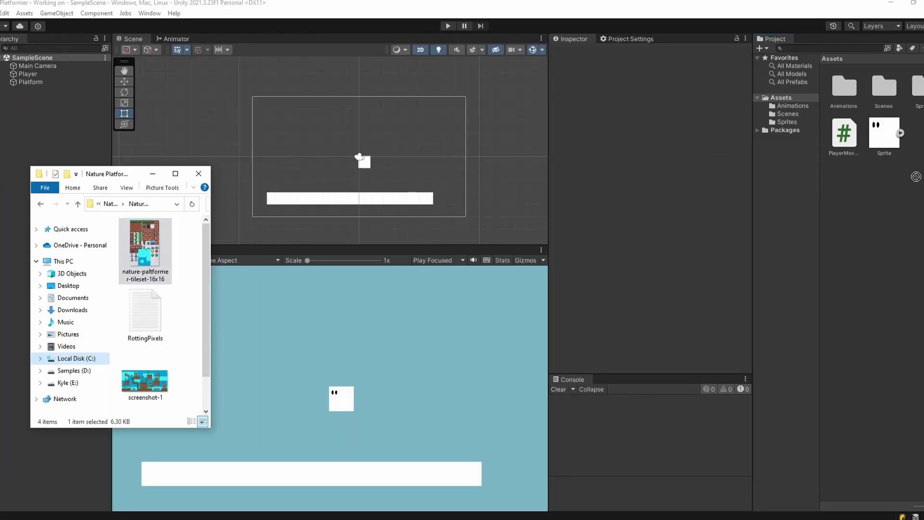
left_click_drag(916, 176, 900, 223)
left_click(841, 149)
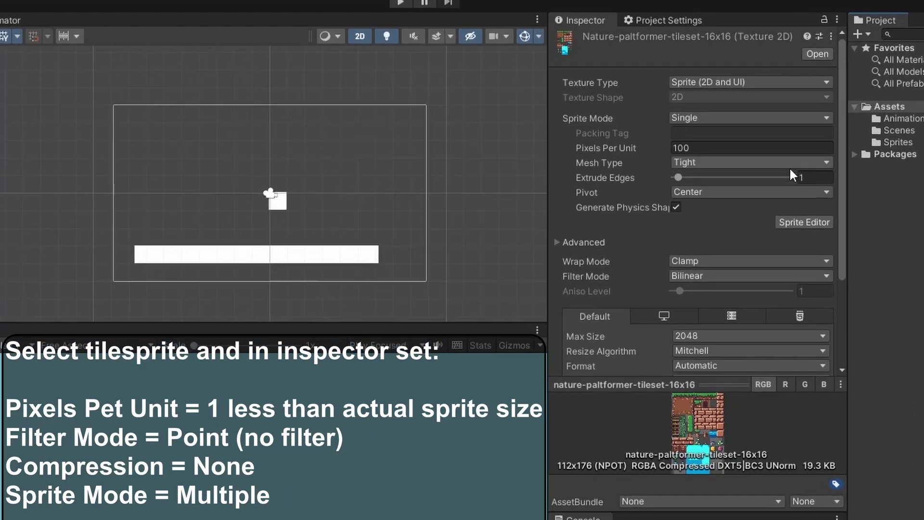
left_click(650, 127)
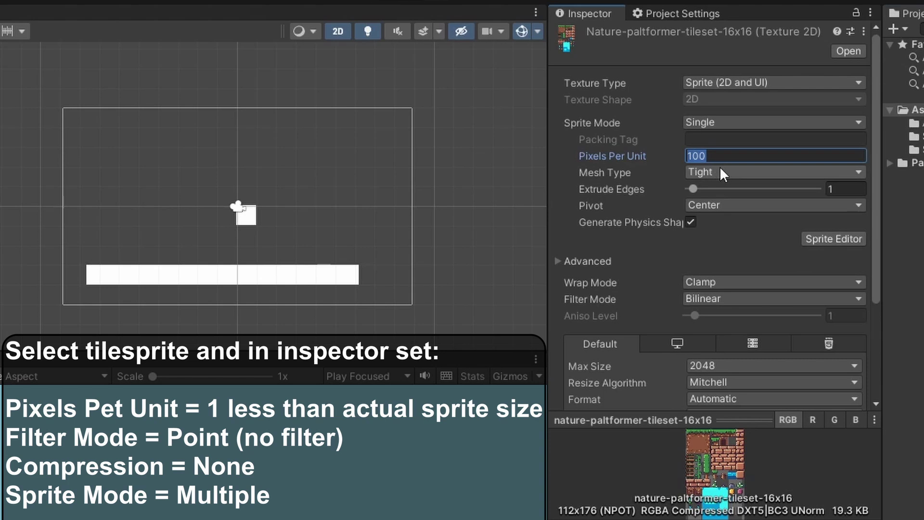
type("15")
Step: Set the tileset's Filter Mode to Point and Compression to None, then apply
left_click(758, 296)
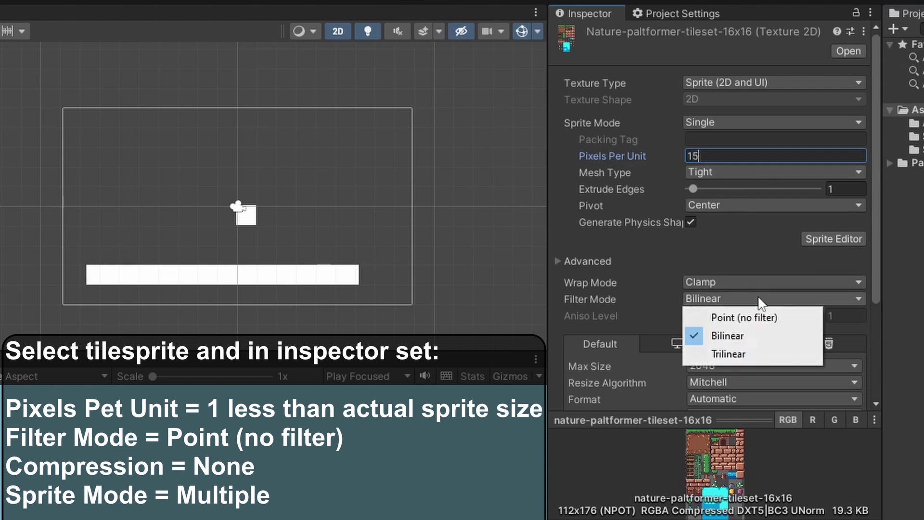
left_click(757, 314)
scroll(755, 399, "down", 3)
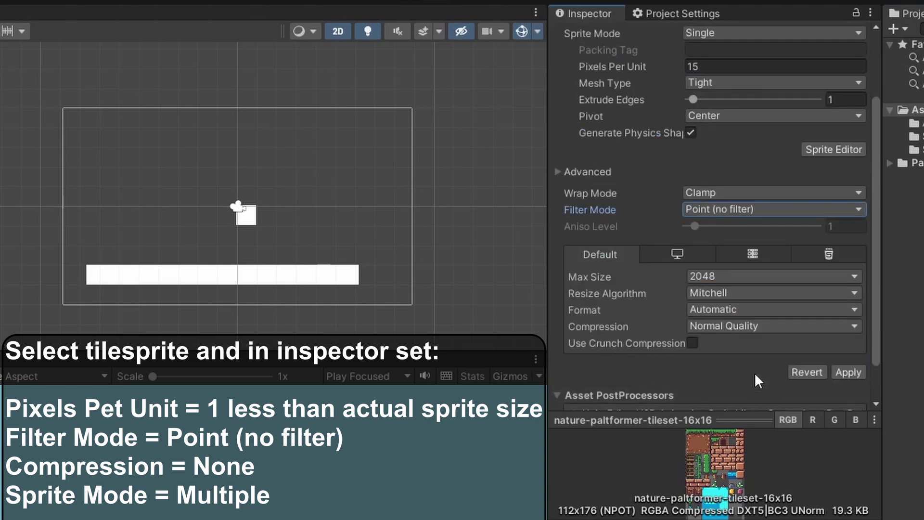
left_click(761, 326)
left_click(775, 345)
left_click(849, 356)
scroll(735, 348, "up", 3)
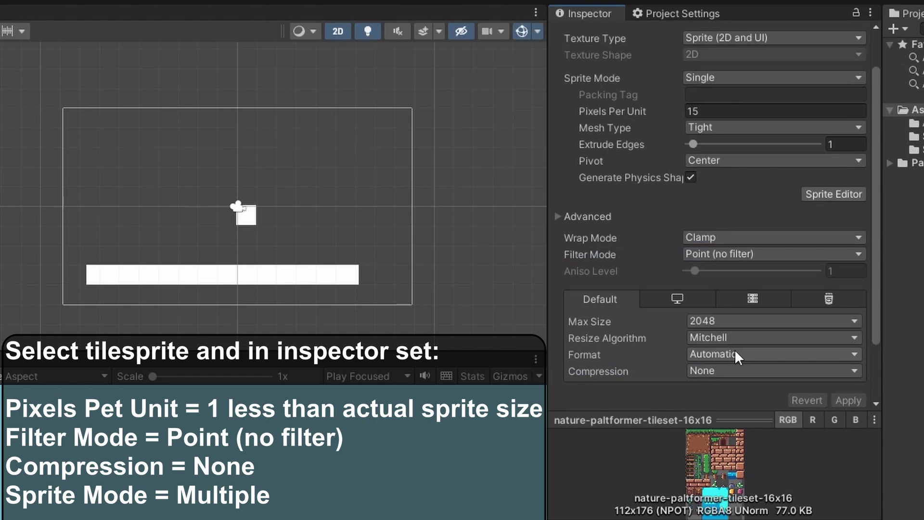
Step: Set the tileset's Sprite Mode to Multiple and launch the Sprite Editor
left_click(751, 123)
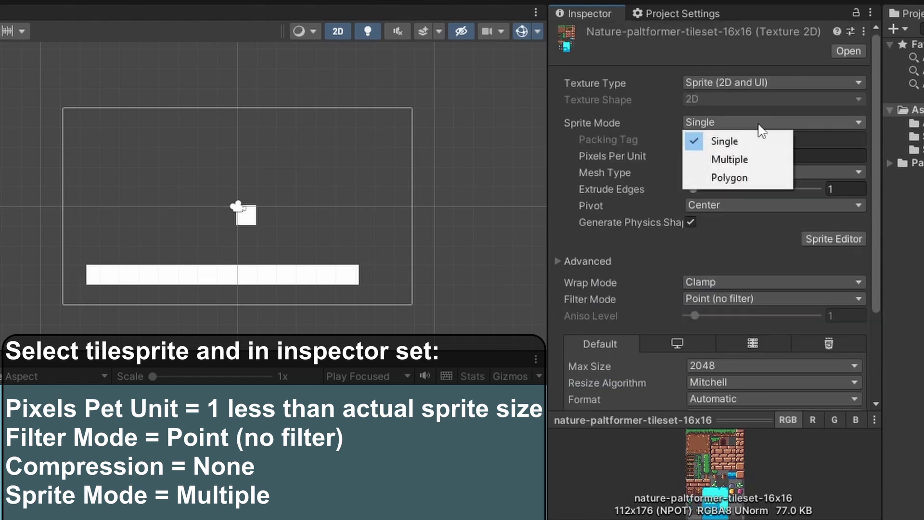
left_click(755, 157)
left_click(828, 223)
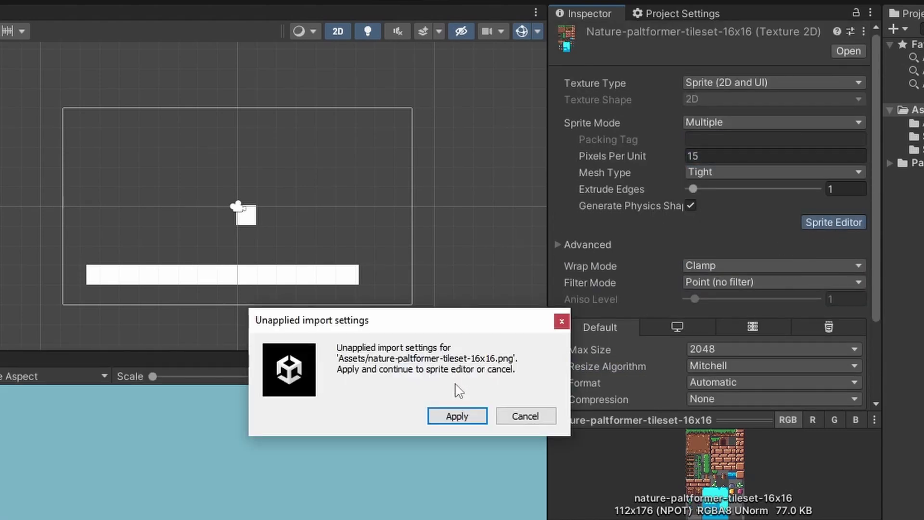
Step: Slice the tileset Grid By Cell Size at 16×16 pixels and apply the slices
left_click(457, 416)
left_click(211, 109)
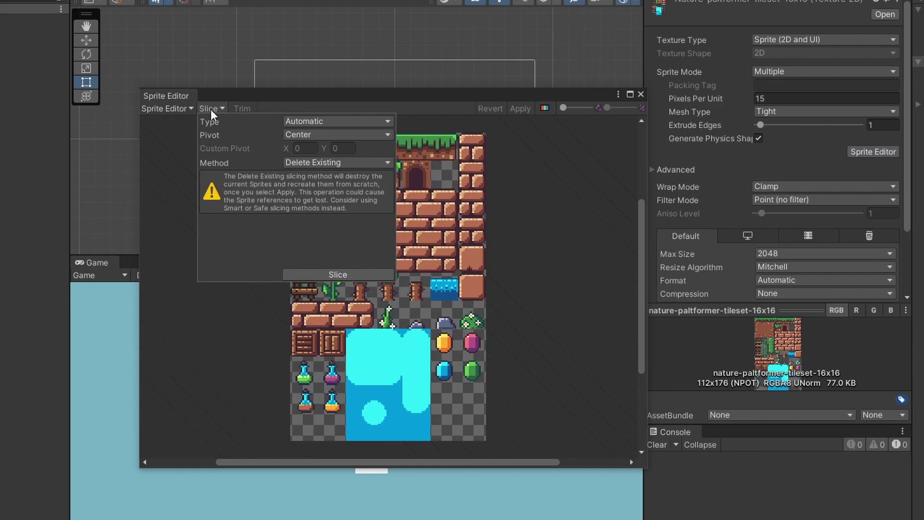
left_click(326, 122)
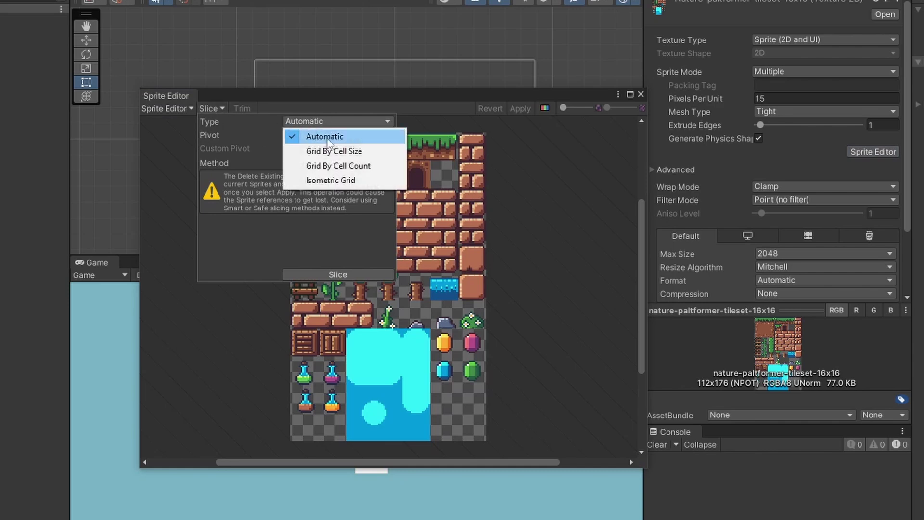
left_click(332, 146)
left_click(307, 137)
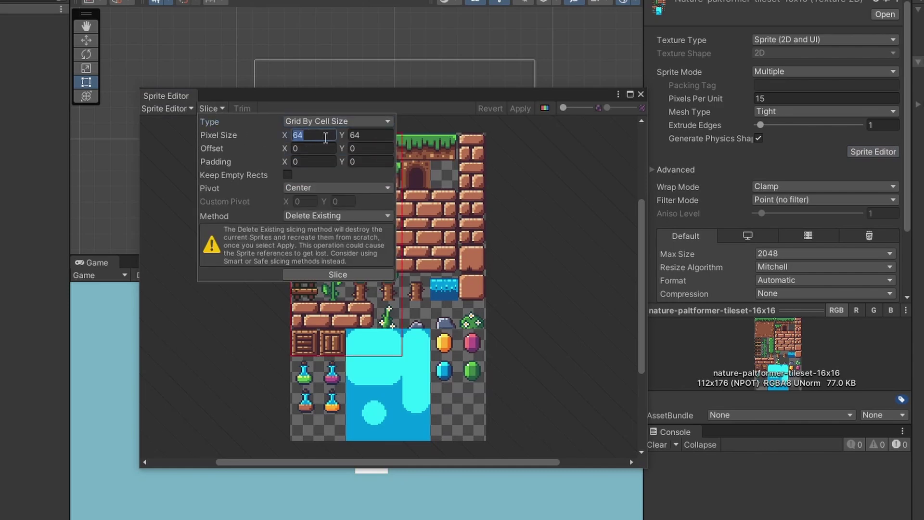
type("16")
left_click(367, 135)
type("16")
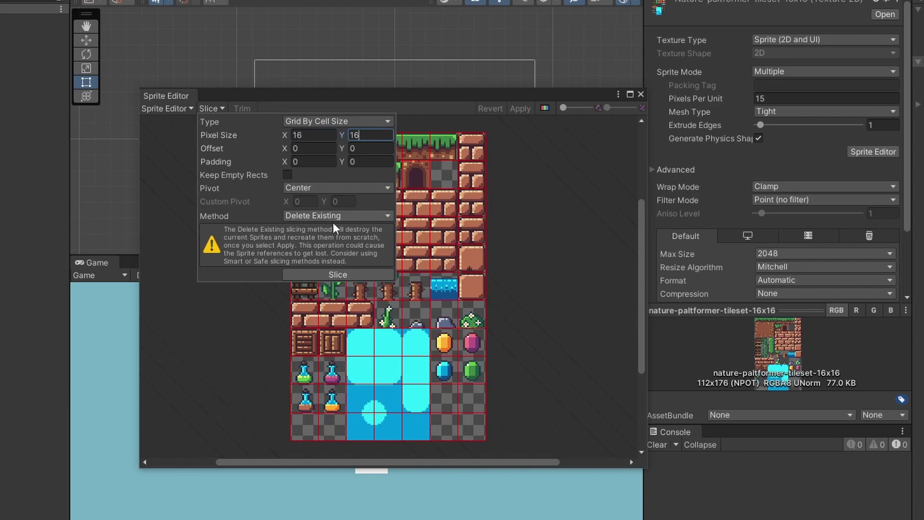
left_click(319, 276)
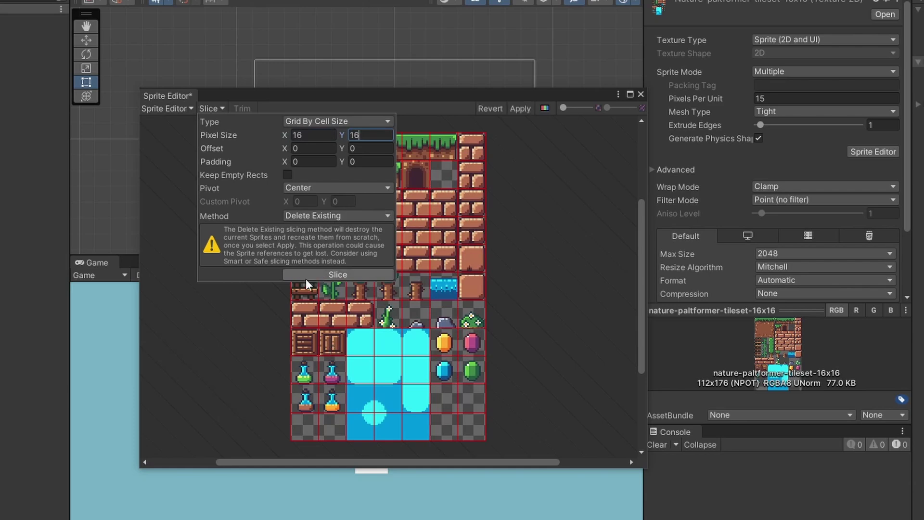
left_click(527, 108)
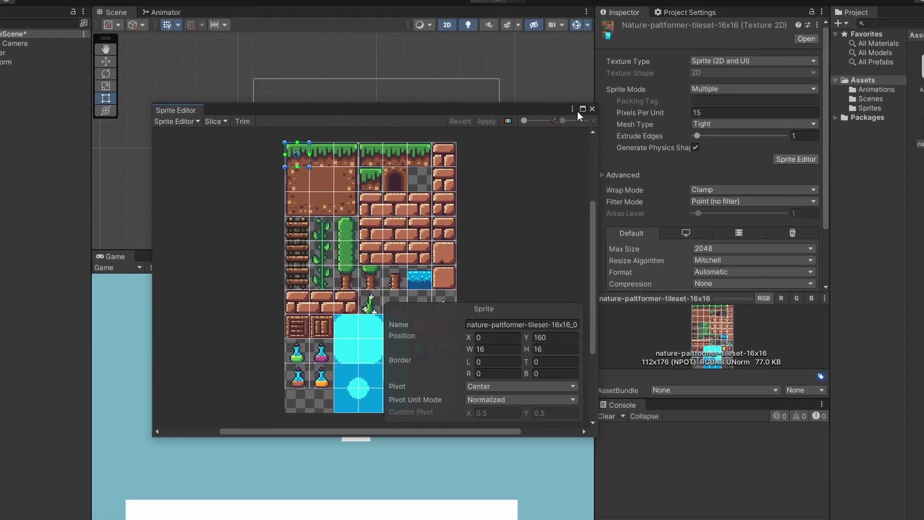
Step: Create a rectangular tile palette asset named 'Tilemap' in the Project assets
left_click(640, 94)
left_click(853, 201)
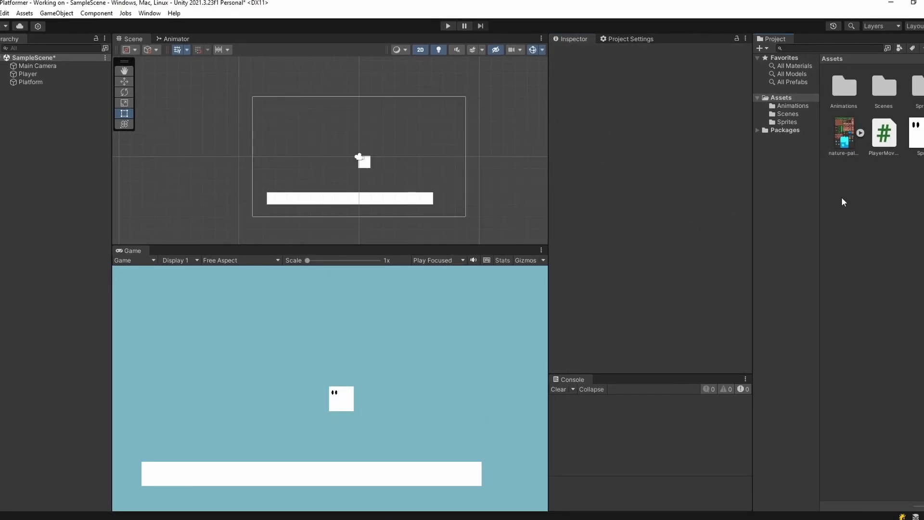
right_click(840, 190)
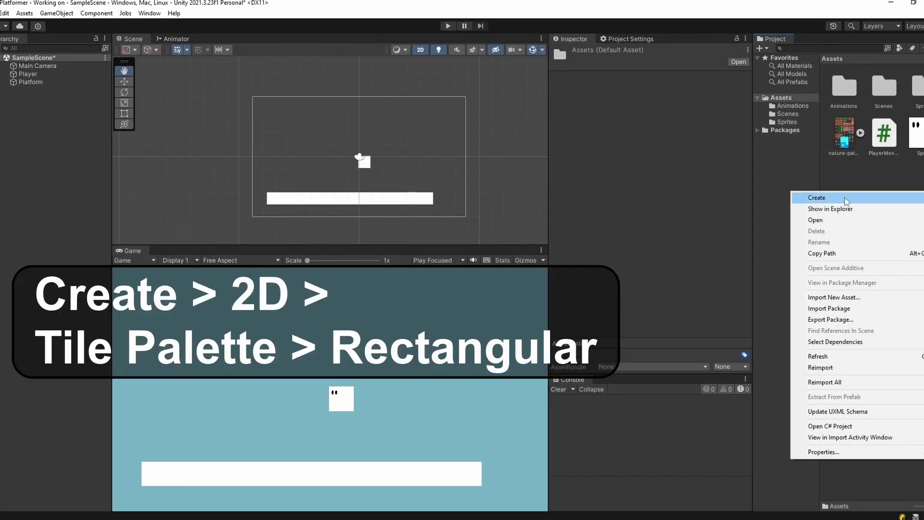
mouse_move(844, 198)
mouse_move(744, 100)
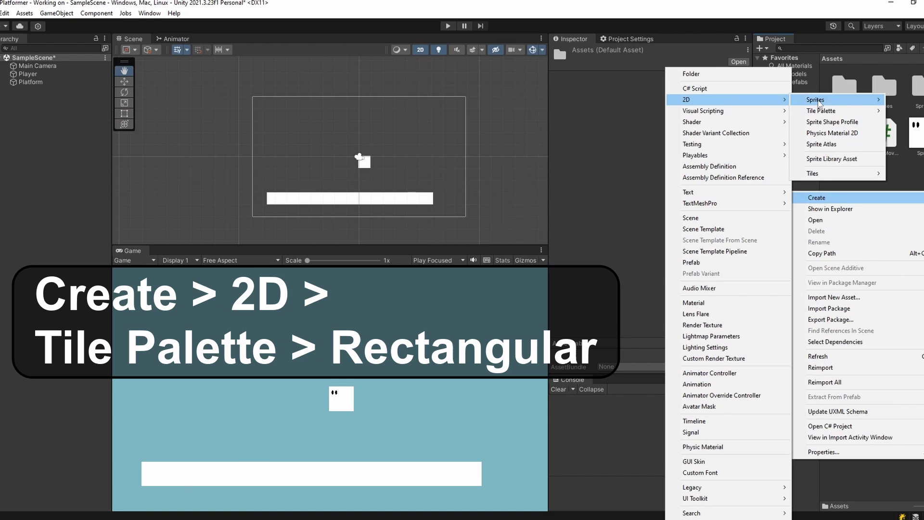
mouse_move(828, 112)
left_click(759, 111)
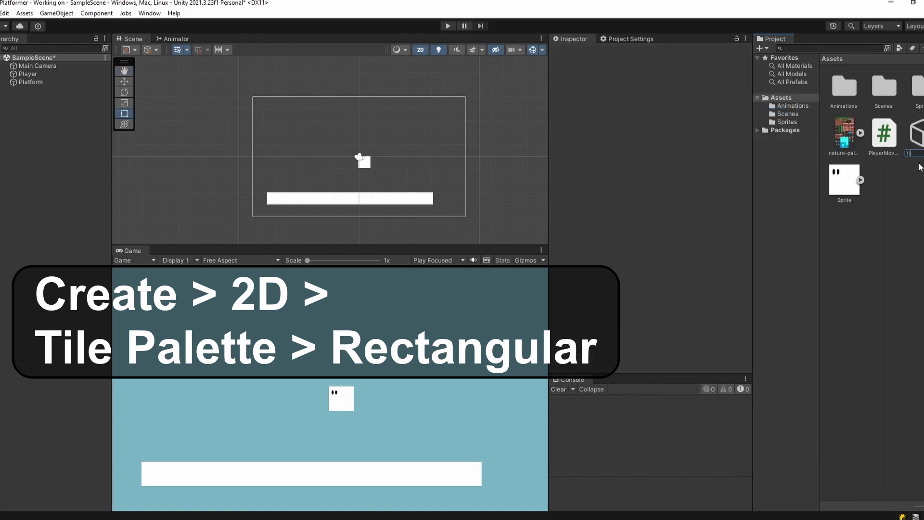
type("Tilemap")
key("Return")
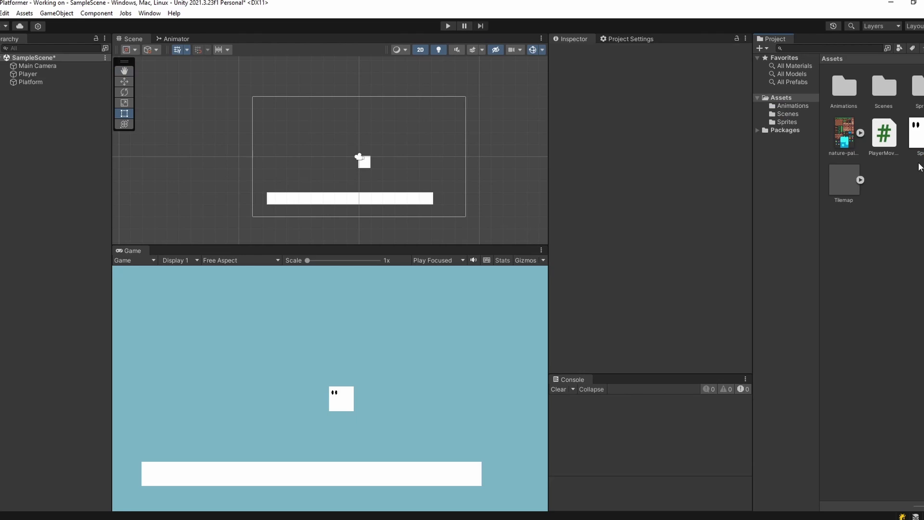
Step: Show the Tile Palette window docked beside the Inspector and drag the nature-palette sheet into it
left_click(149, 13)
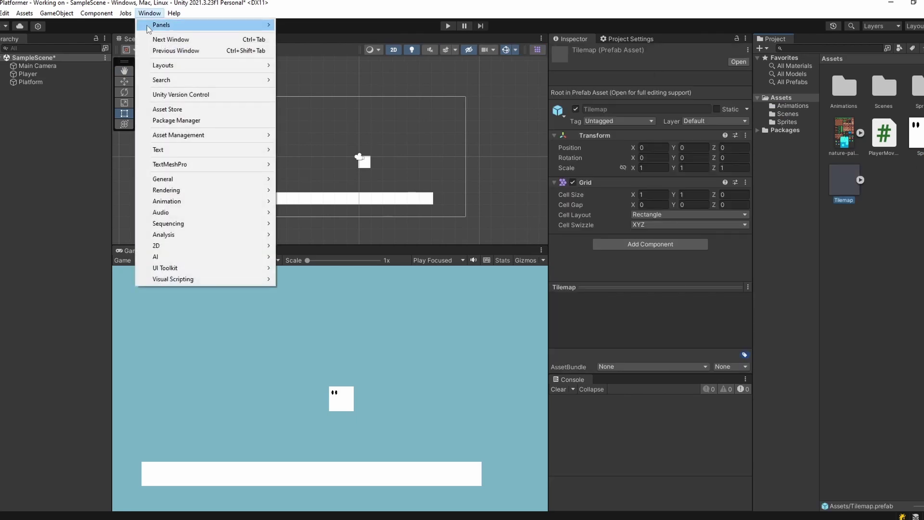
mouse_move(224, 253)
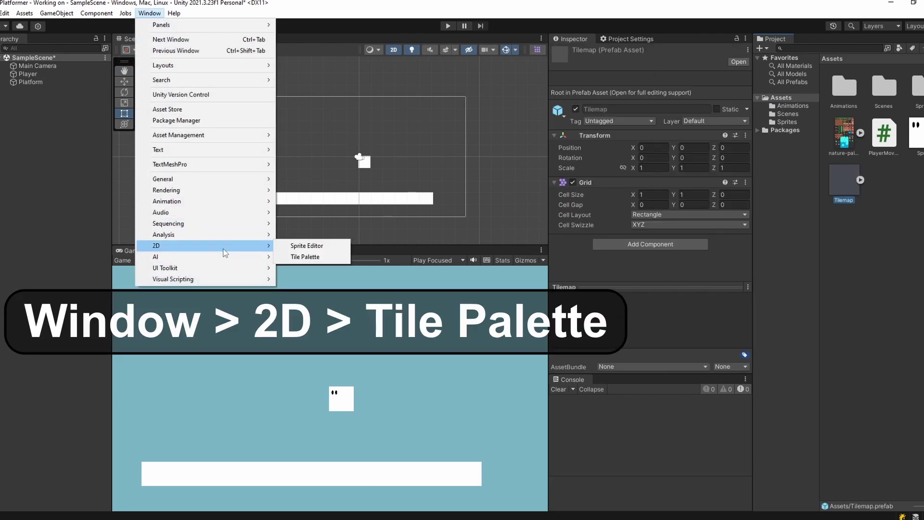
left_click(313, 256)
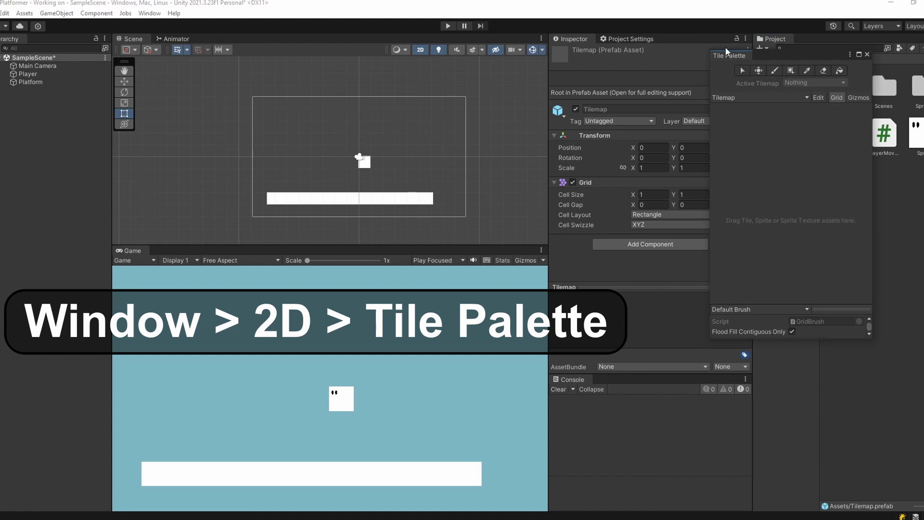
left_click_drag(602, 40, 602, 39)
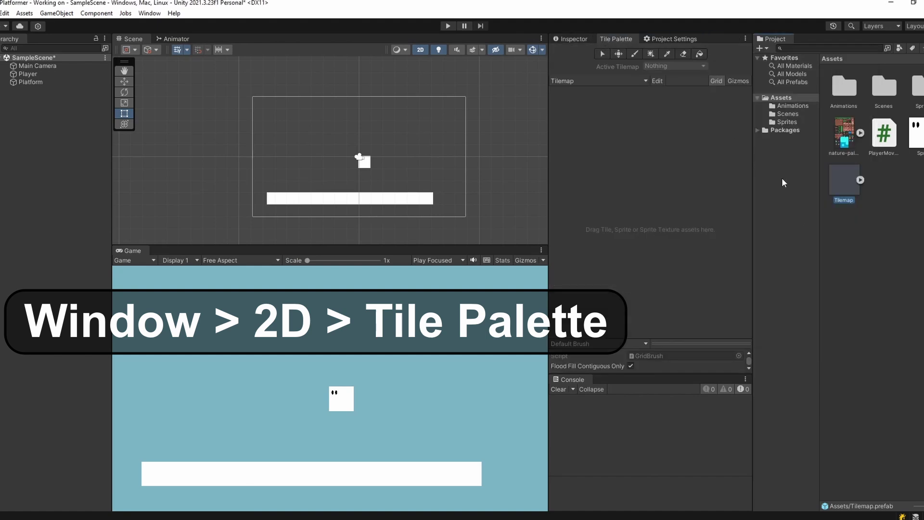
left_click_drag(847, 155, 570, 144)
Step: Generate the palette tiles into a new 'Tiles' folder, then open that folder in the Project panel
right_click(89, 149)
mouse_move(161, 264)
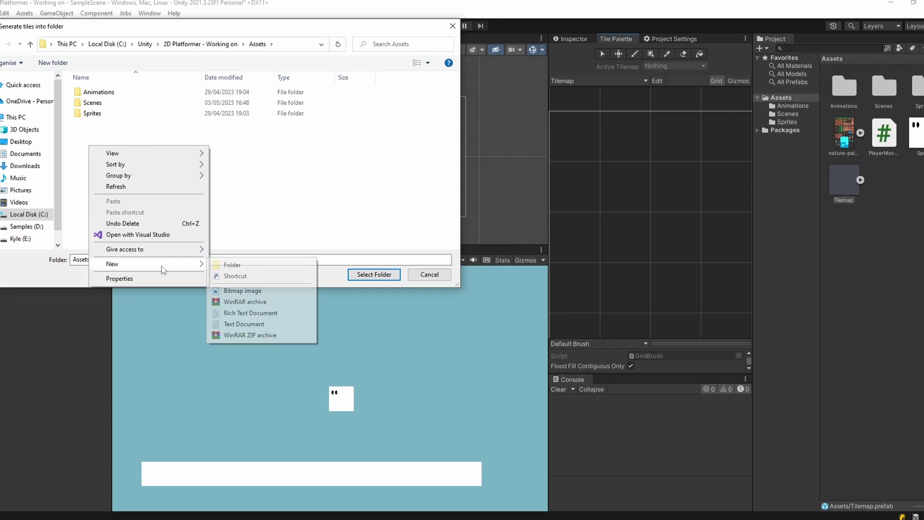
left_click(235, 268)
type("Tiles")
key("Return")
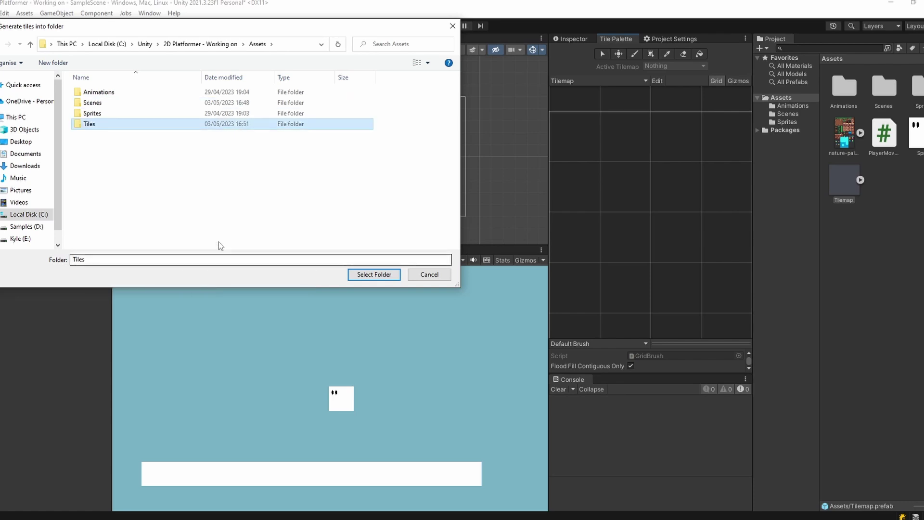
double_click(94, 123)
left_click(374, 274)
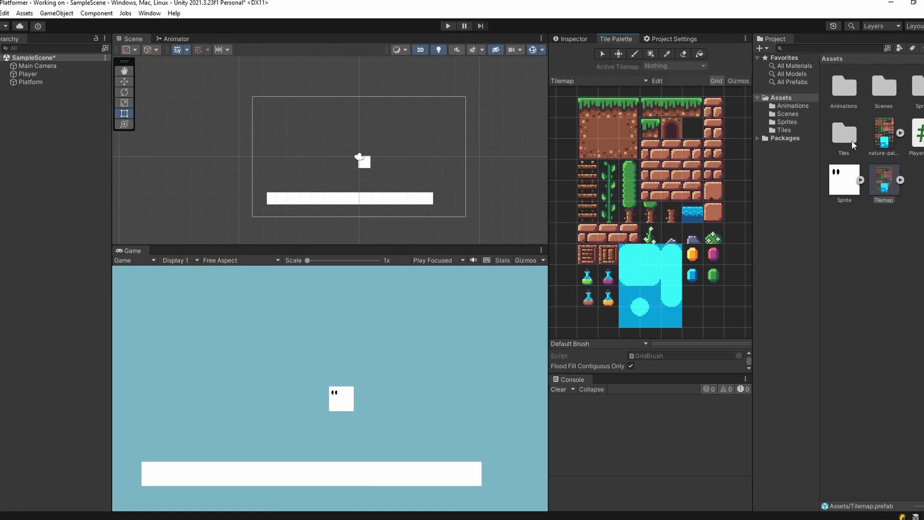
double_click(844, 135)
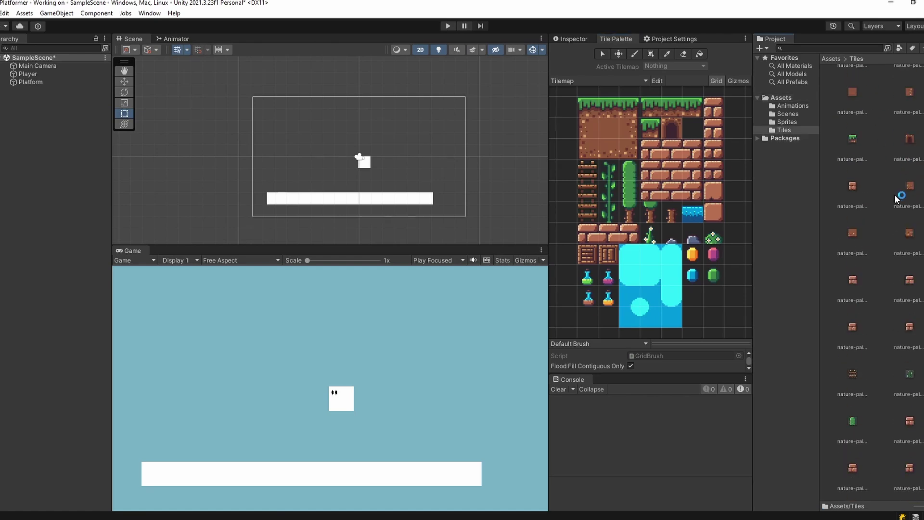
scroll(895, 194, "up", 5)
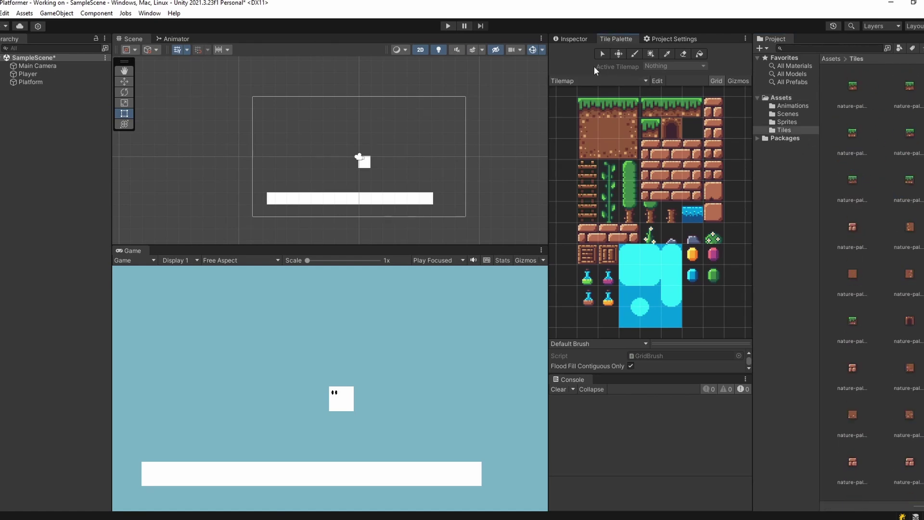
Step: Add a rectangular tilemap named 'Ground' and delete the white Platform object
right_click(37, 111)
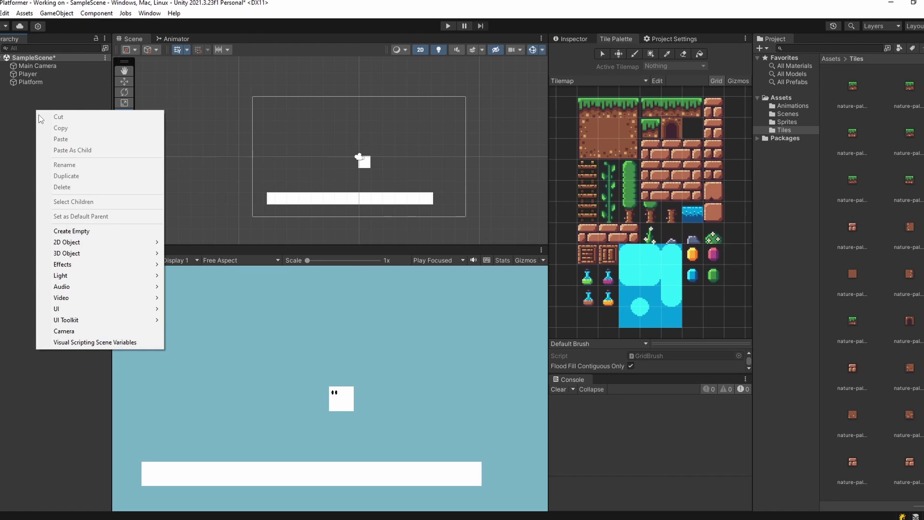
mouse_move(117, 246)
mouse_move(223, 265)
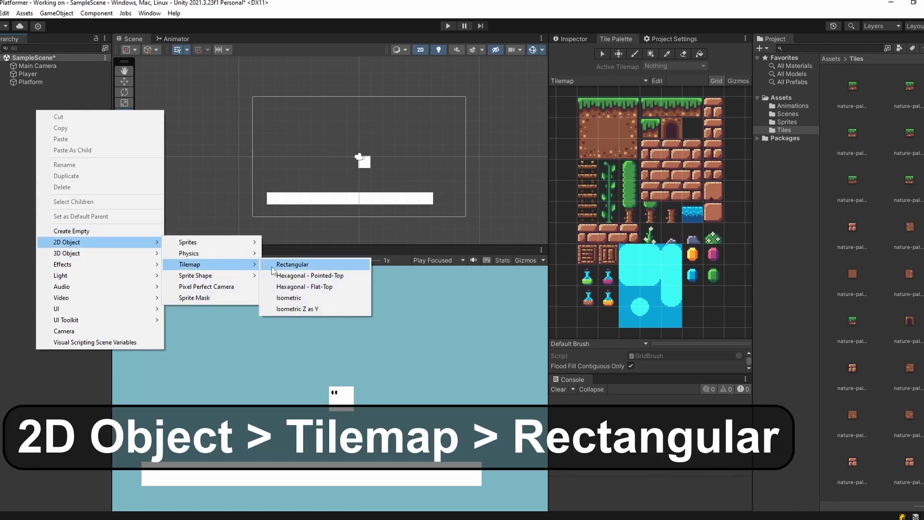
left_click(292, 264)
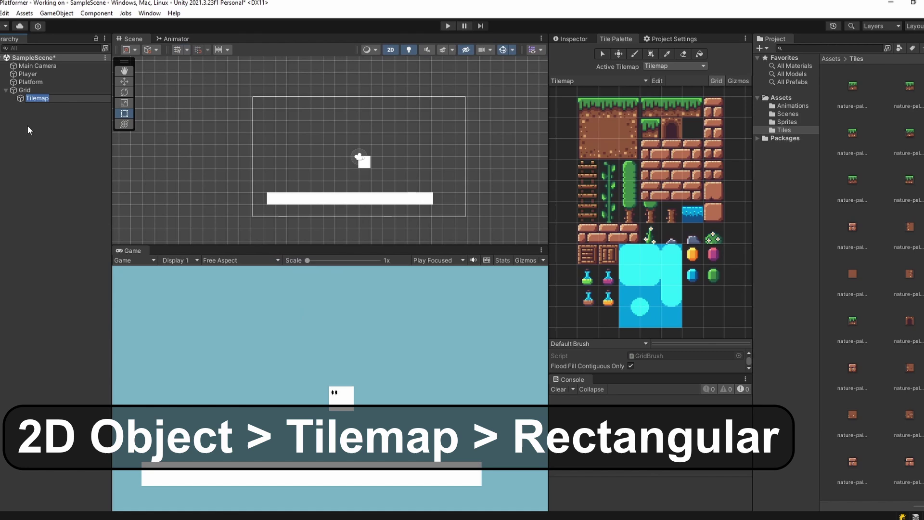
type("Ground")
key("Return")
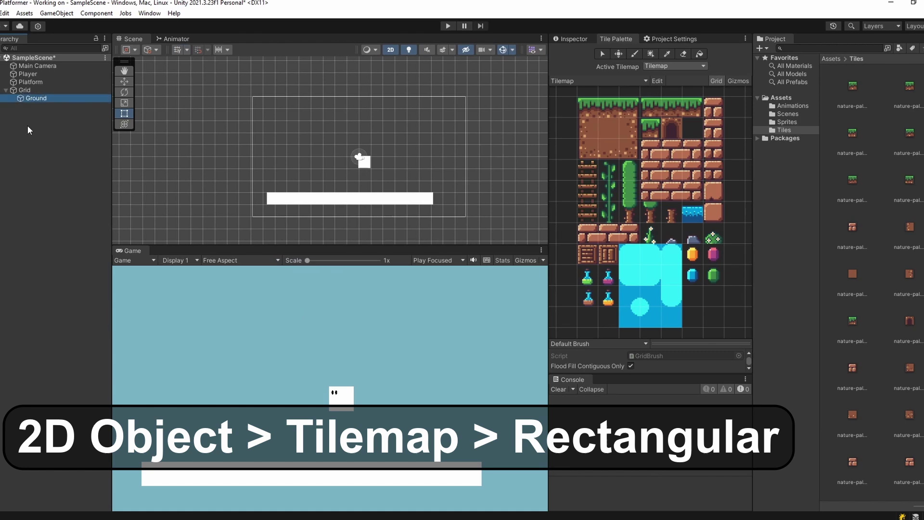
left_click(33, 82)
key("Delete")
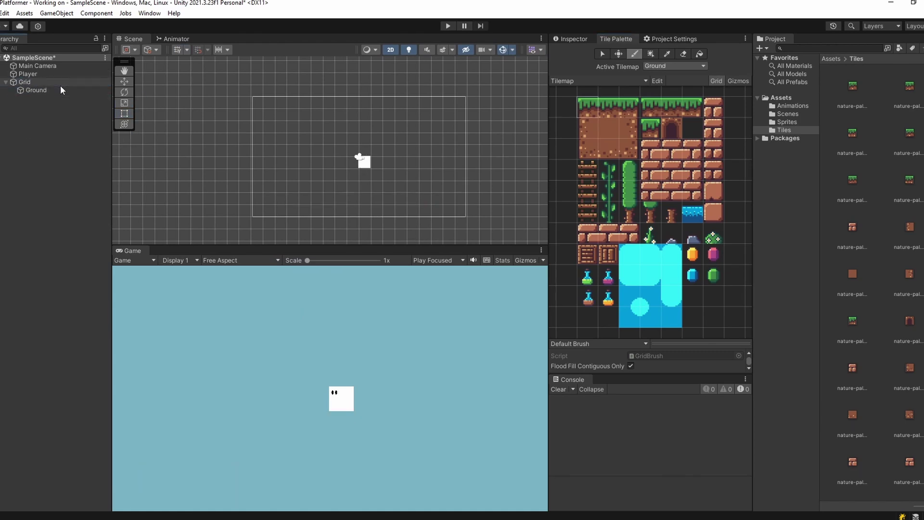
Step: Paint a row of grass tiles below the player with the brush
key("b")
left_click(337, 188)
left_click_drag(281, 188, 418, 191)
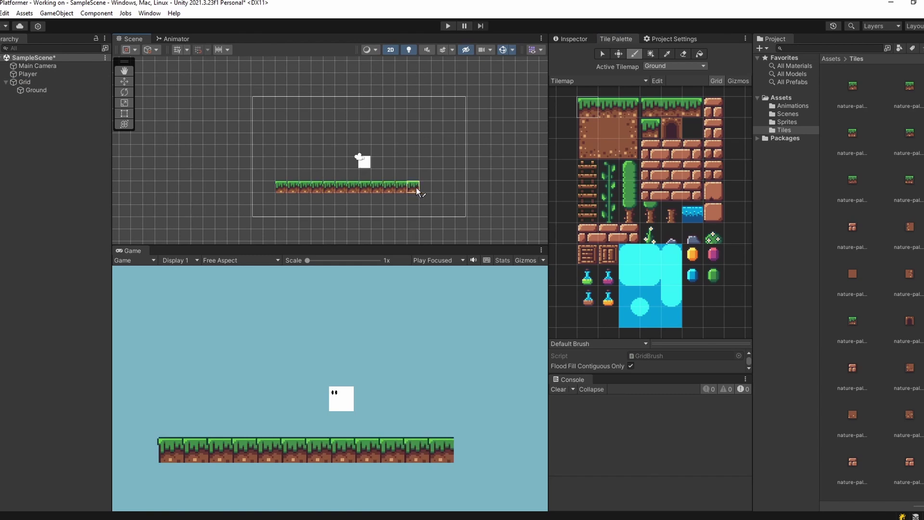
Step: Paint a few middle grass-top tiles, then undo all painted grass with Ctrl+Z
key("ctrl+z")
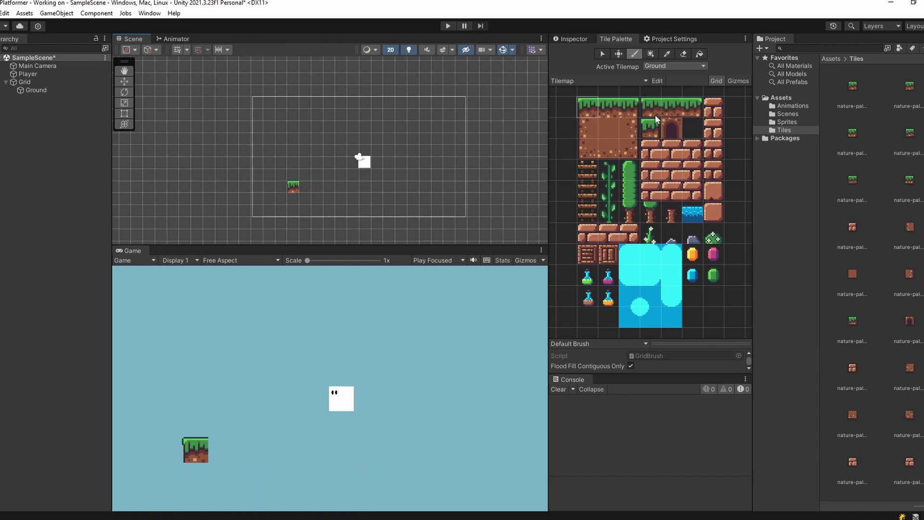
left_click(613, 108)
left_click(304, 188)
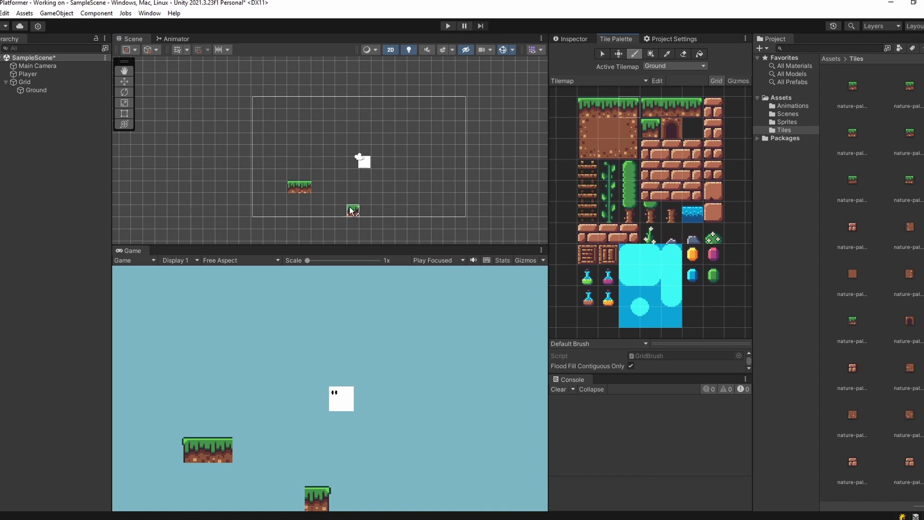
left_click(317, 191)
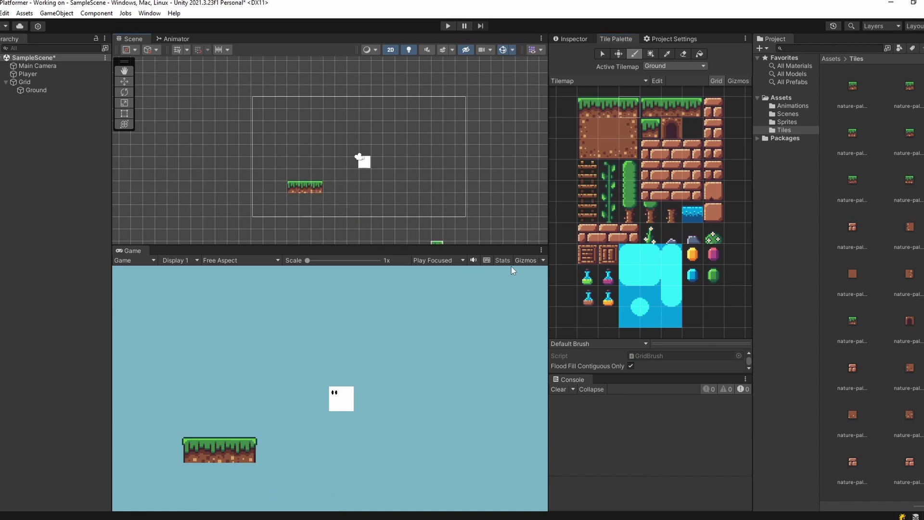
key("ctrl+z")
key("ctrl+z")
key("ctrl+z")
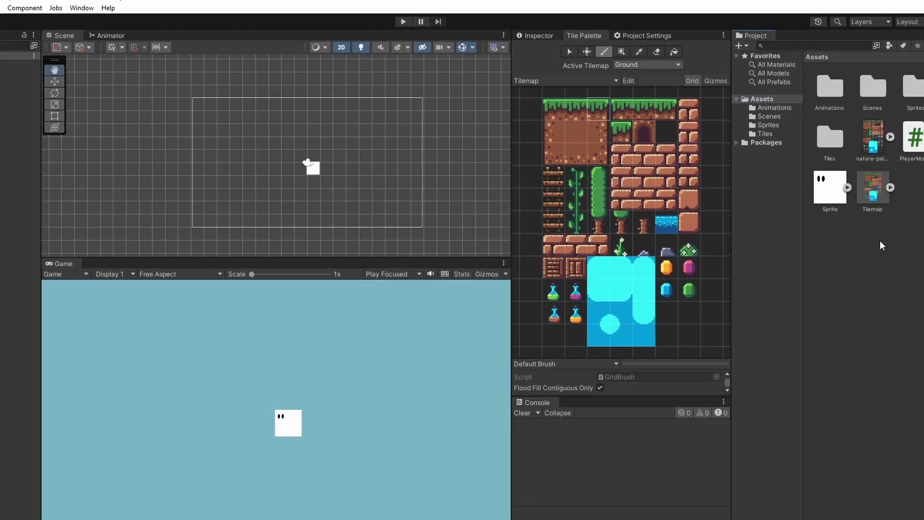
Step: Create a Rule Tile asset from the Project panel's Create menu and name it 'Ground Tule'
right_click(883, 225)
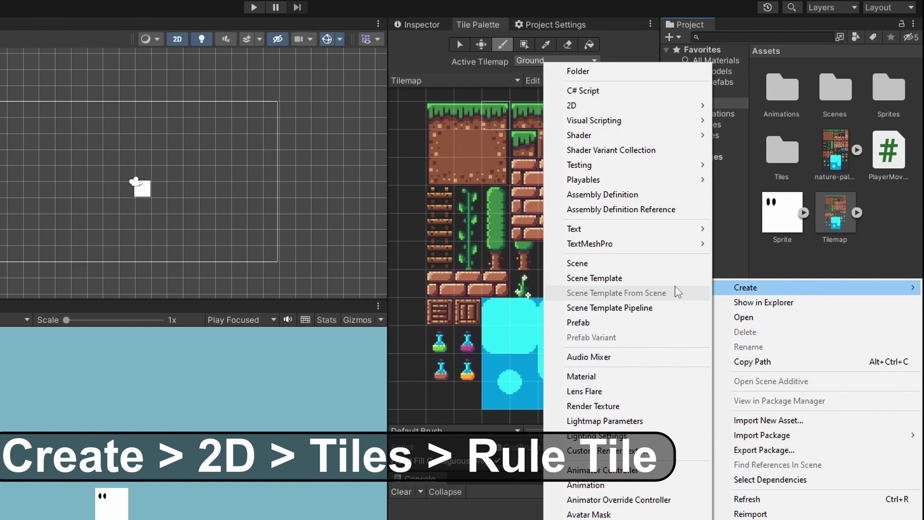
mouse_move(674, 105)
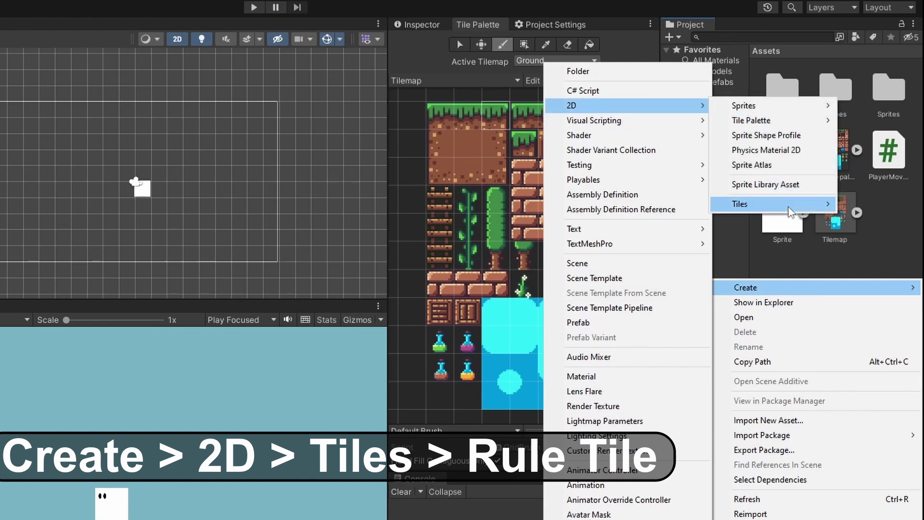
mouse_move(791, 212)
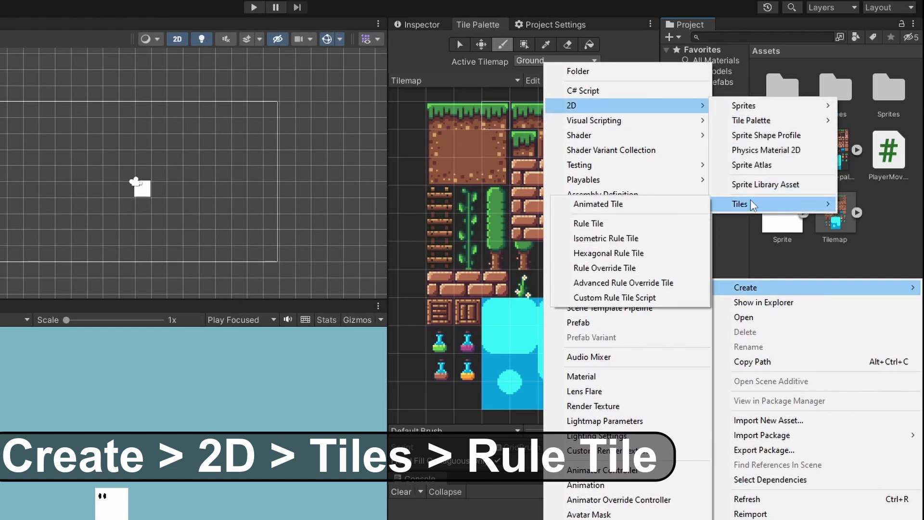
left_click(650, 225)
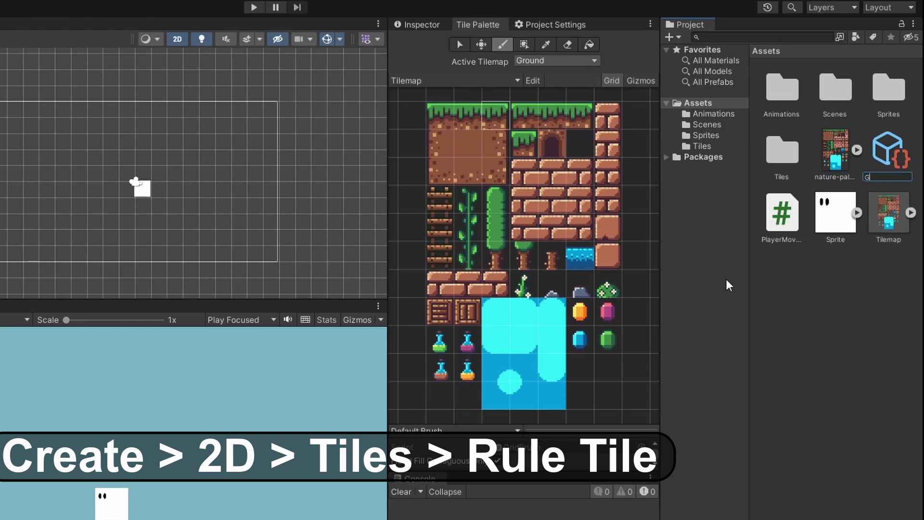
type("Ground Tule")
key("Return")
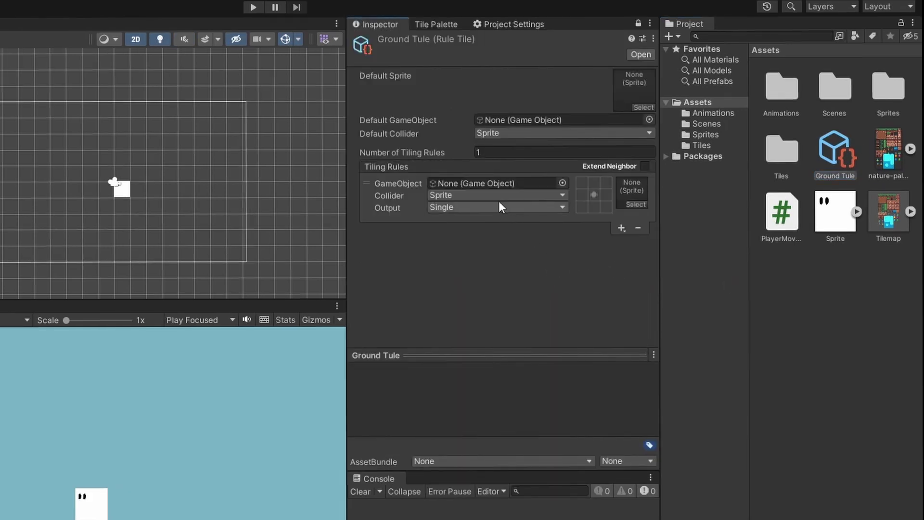
Step: Give Ground Tule a dirt default sprite and a first rule with a grass edge sprite and neighbour conditions
left_click(644, 106)
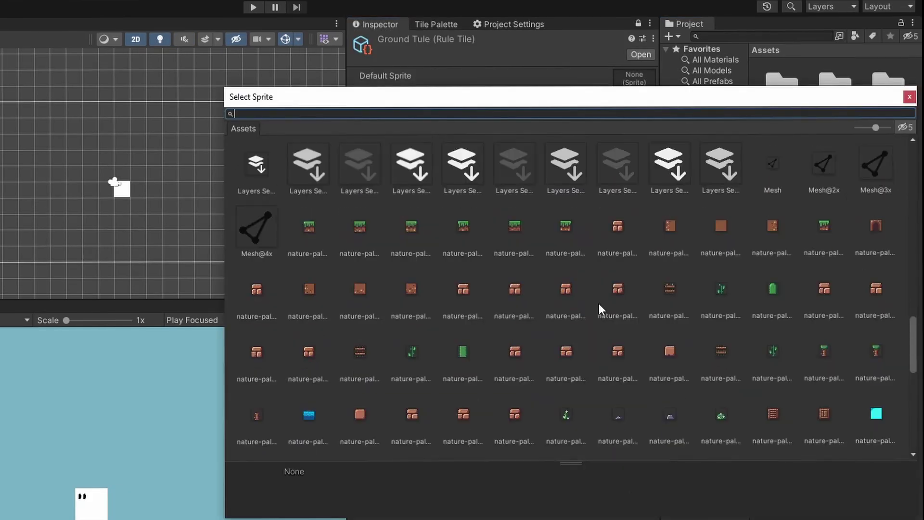
double_click(362, 288)
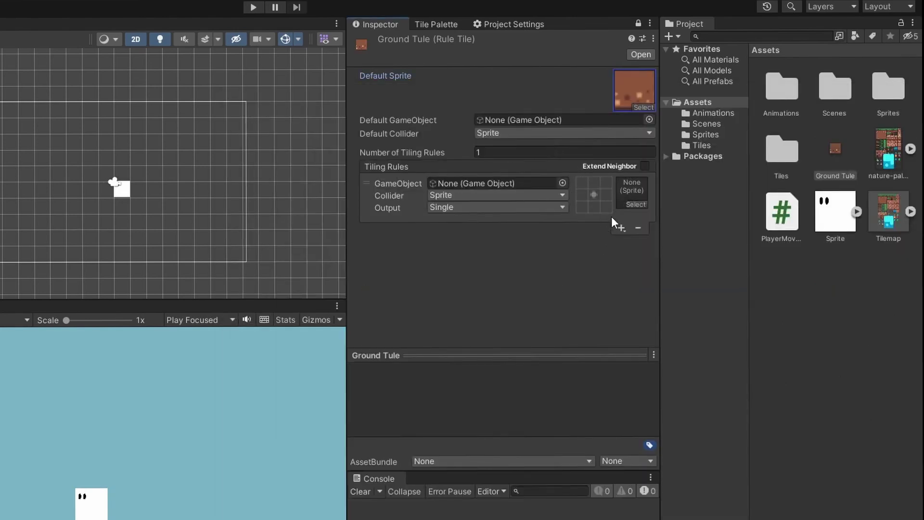
left_click(618, 260)
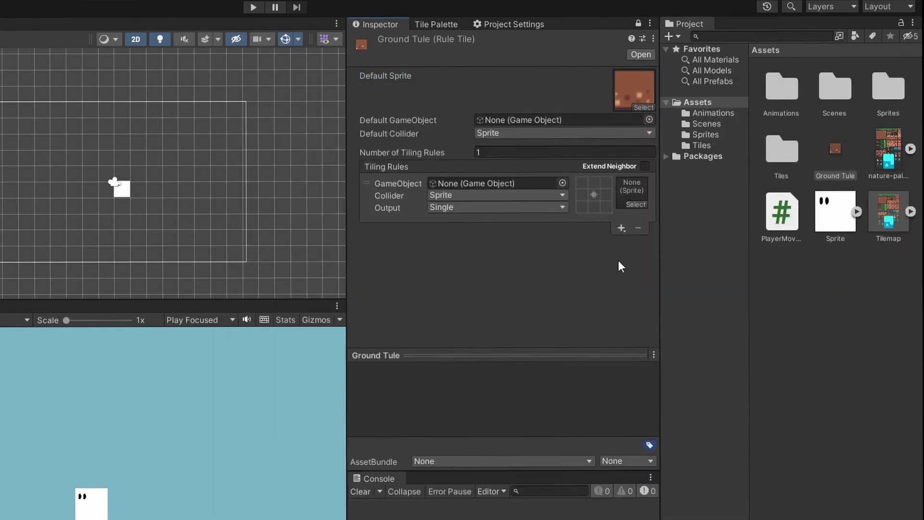
left_click(635, 204)
double_click(668, 250)
left_click(605, 195)
double_click(581, 183)
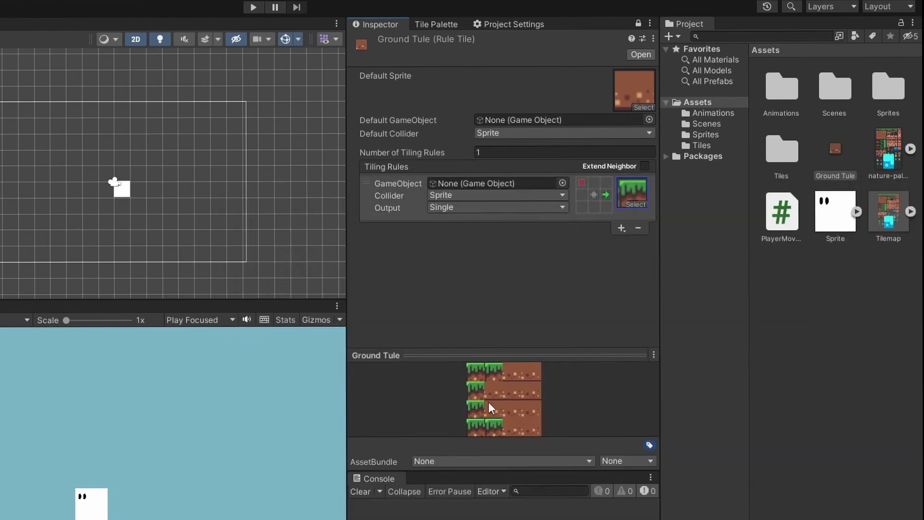
double_click(582, 195)
double_click(594, 182)
left_click(581, 183)
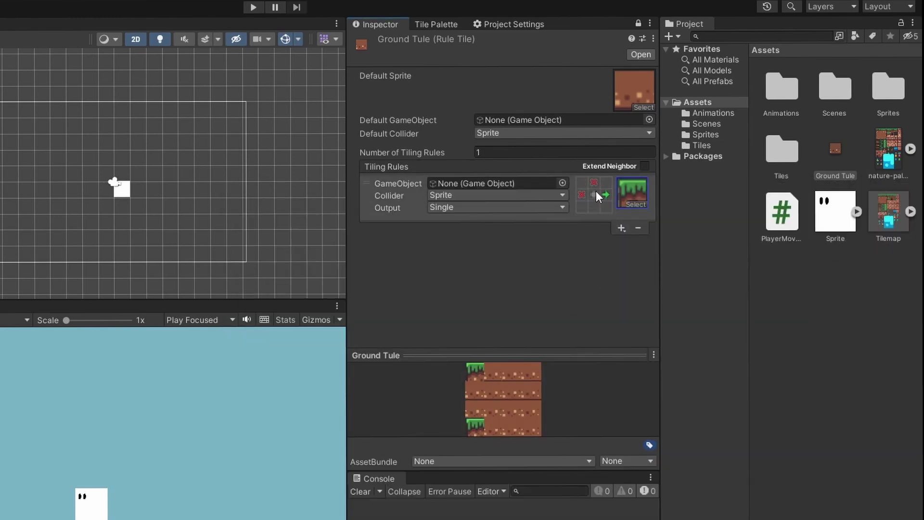
Step: Add a second rule using a middle grass sprite, requiring left and right neighbours and empty above
left_click(619, 228)
left_click(621, 239)
left_click(633, 243)
double_click(494, 321)
left_click(606, 238)
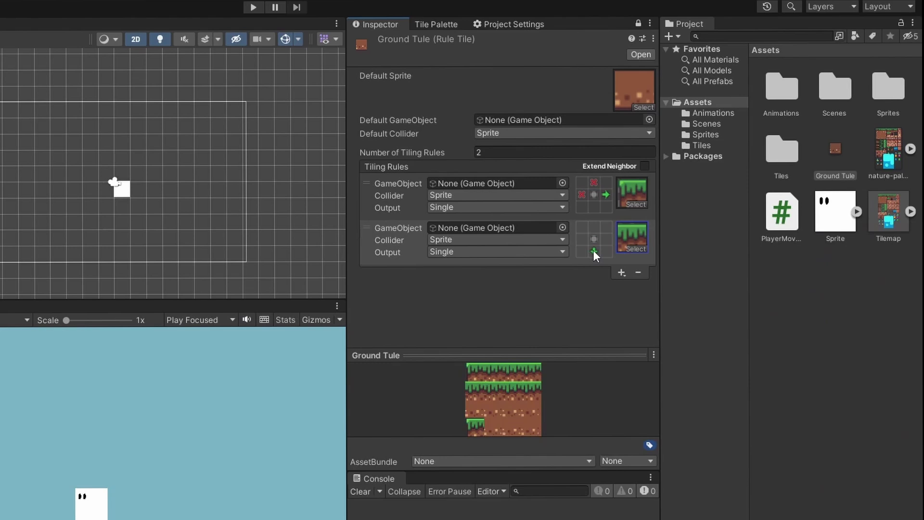
left_click(581, 239)
double_click(593, 228)
Step: Add a third rule that uses a dirt sprite
left_click(622, 272)
left_click(626, 284)
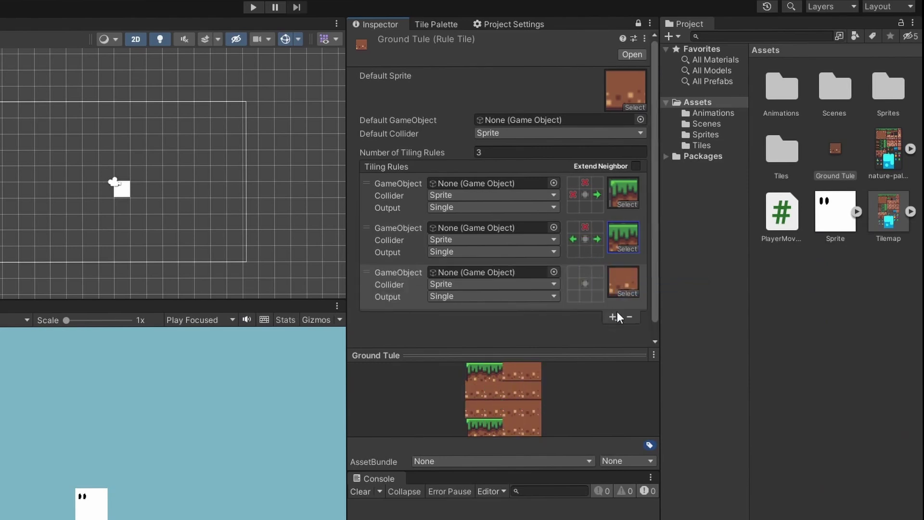
left_click(623, 285)
double_click(424, 335)
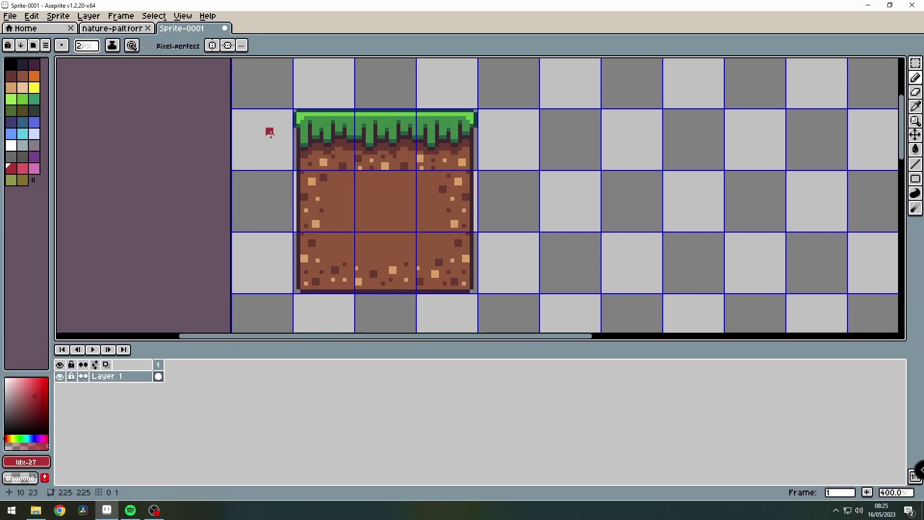
Step: Sketch red X marks and green checks around the block tile, then undo them
mouse_move(265, 139)
left_mouse_down()
mouse_move(235, 153)
mouse_move(242, 131)
mouse_move(274, 161)
left_mouse_up()
left_click_drag(338, 72, 285, 88)
left_click_drag(295, 63, 327, 95)
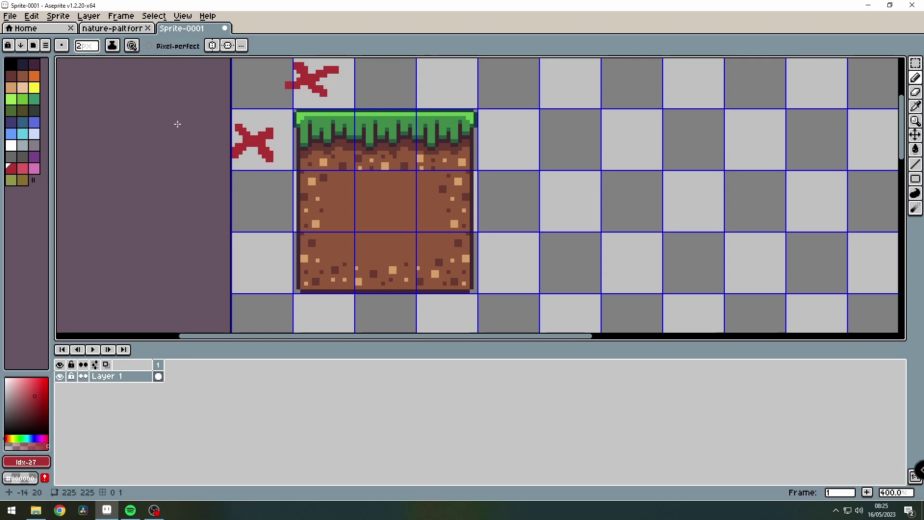
left_click(22, 99)
mouse_move(309, 194)
left_mouse_down()
mouse_move(320, 209)
mouse_move(344, 182)
left_mouse_up()
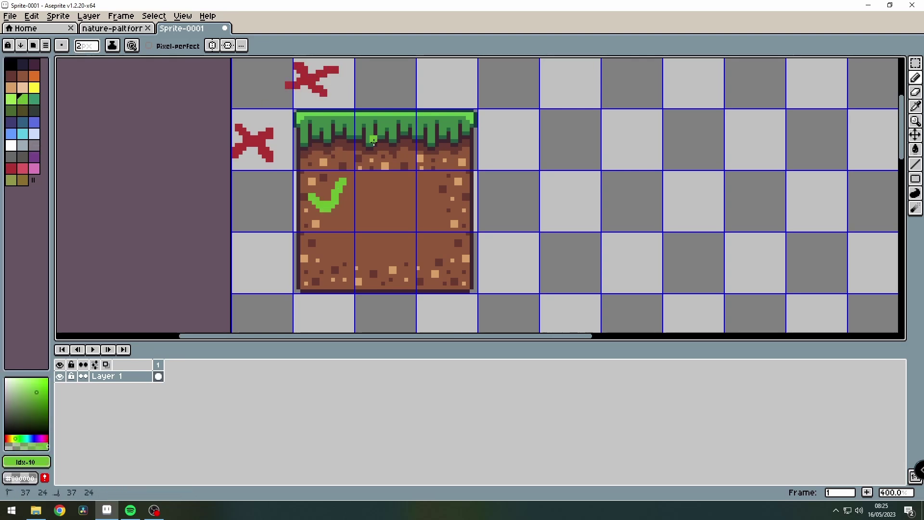
mouse_move(374, 141)
left_mouse_down()
mouse_move(397, 140)
mouse_move(412, 116)
left_mouse_up()
middle_click_drag(580, 168, 580, 186)
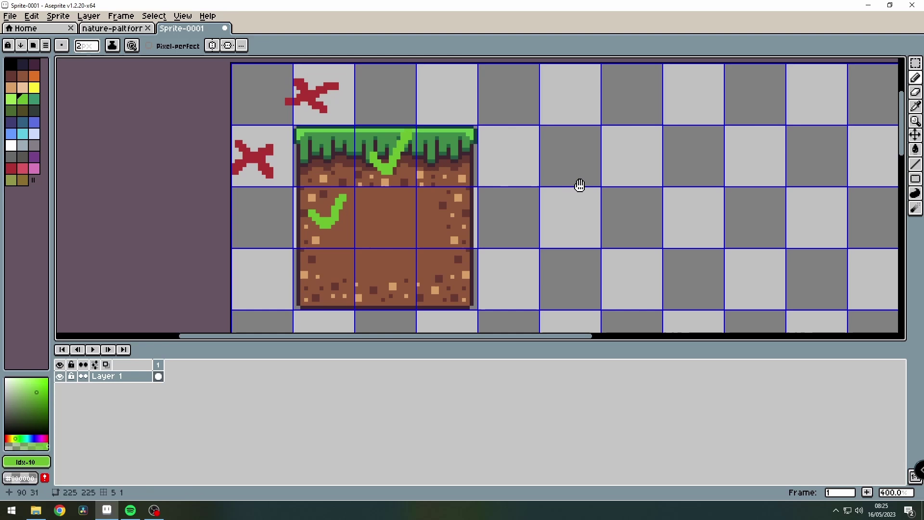
key("ctrl+z")
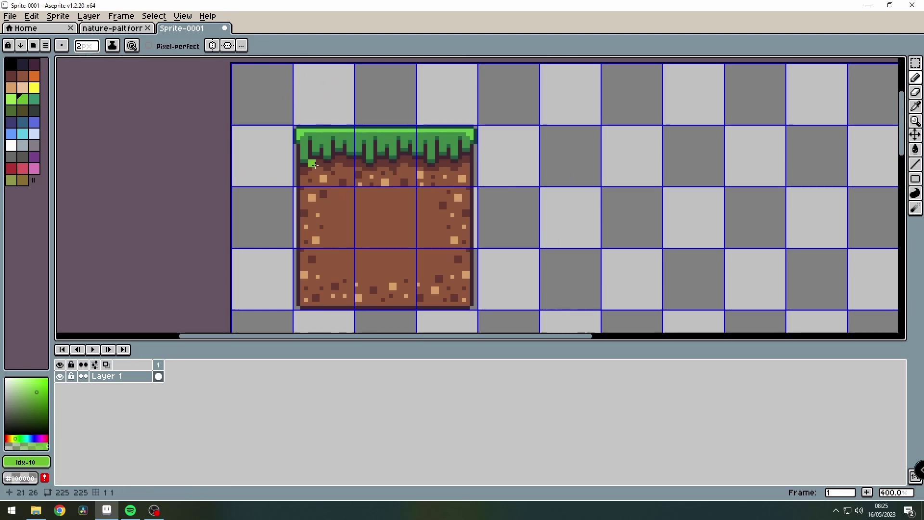
Step: Redraw green checks across the grass and dirt, a red cross stroke, and nudge the grass strip left
mouse_move(310, 157)
left_mouse_down()
mouse_move(323, 170)
mouse_move(347, 133)
left_mouse_up()
mouse_move(429, 170)
left_mouse_down()
mouse_move(439, 177)
mouse_move(461, 145)
left_mouse_up()
mouse_move(364, 222)
left_mouse_down()
mouse_move(371, 230)
mouse_move(392, 222)
mouse_move(410, 196)
left_mouse_up()
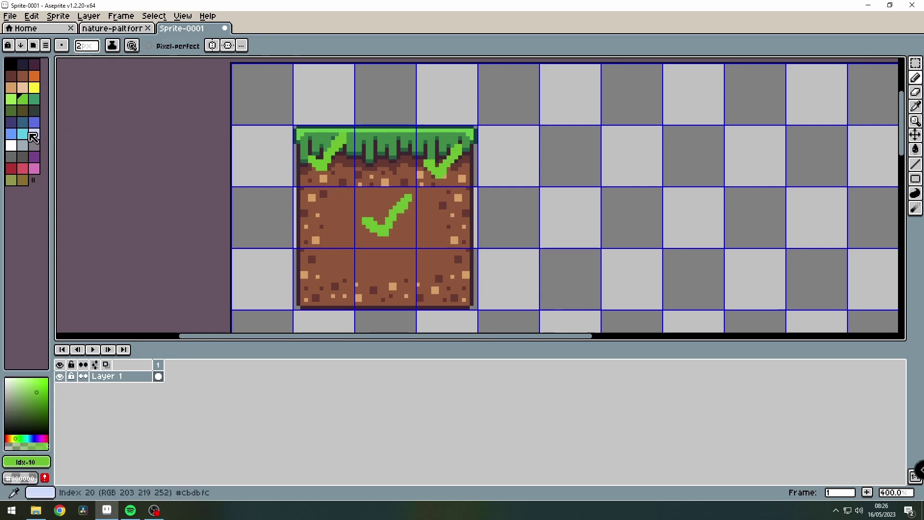
left_click(11, 168)
mouse_move(414, 88)
left_mouse_down()
mouse_move(377, 106)
mouse_move(378, 85)
mouse_move(409, 114)
left_mouse_up()
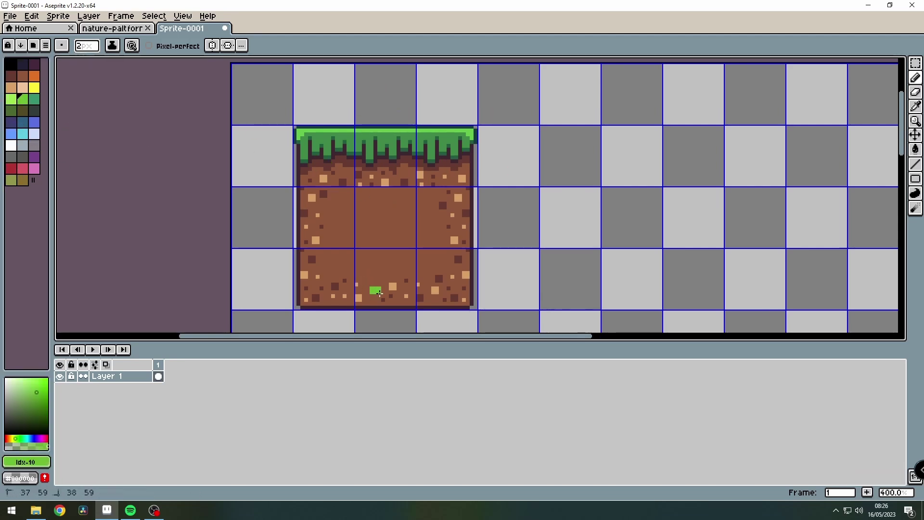
left_click_drag(380, 292, 407, 265)
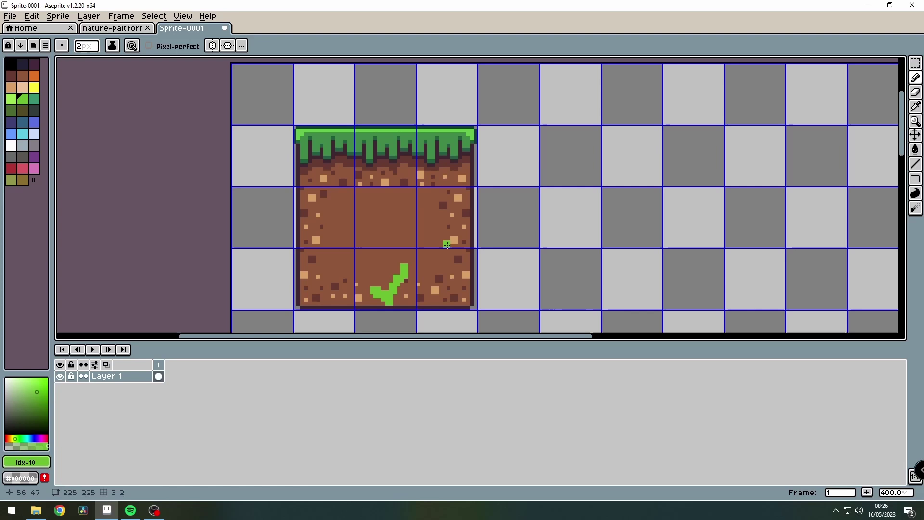
mouse_move(436, 224)
left_mouse_down()
mouse_move(451, 227)
mouse_move(456, 208)
left_mouse_up()
mouse_move(374, 165)
left_mouse_down()
mouse_move(387, 167)
mouse_move(398, 141)
left_mouse_up()
left_click_drag(304, 217, 348, 193)
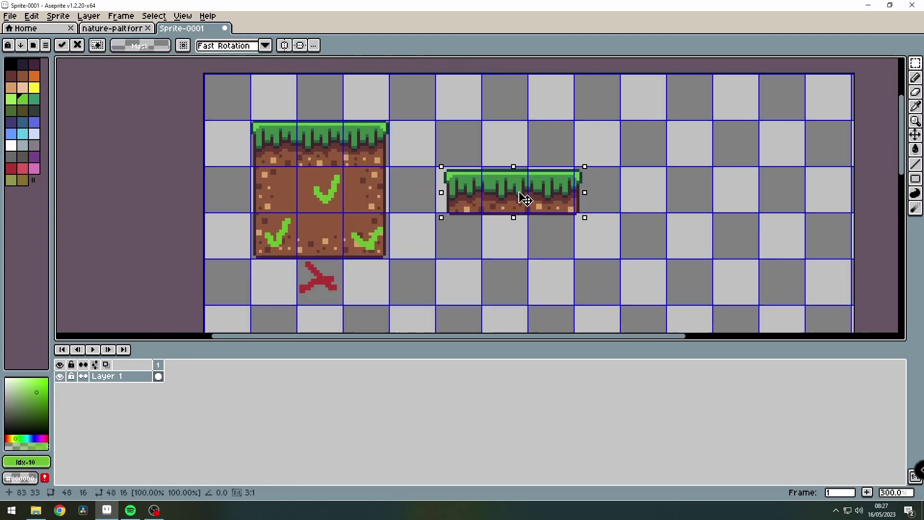
left_click_drag(527, 197, 518, 195)
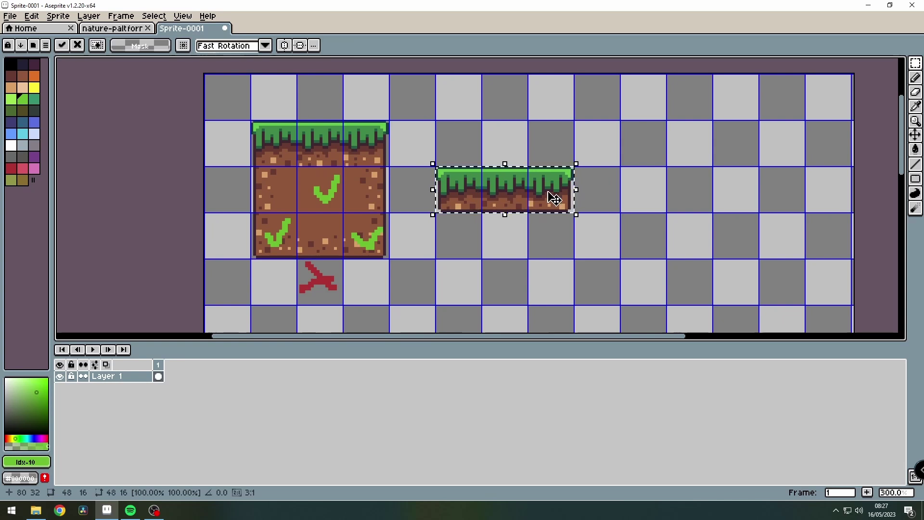
Step: Place the grass strip, draw a green check and red Xs around it, then undo
key("b")
scroll(592, 233, "up", 1)
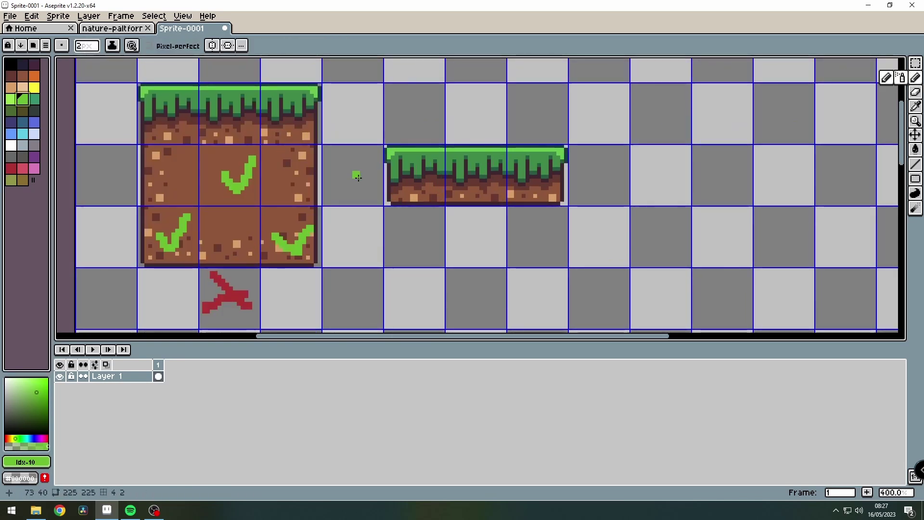
mouse_move(459, 176)
left_mouse_down()
mouse_move(477, 192)
mouse_move(503, 158)
left_mouse_up()
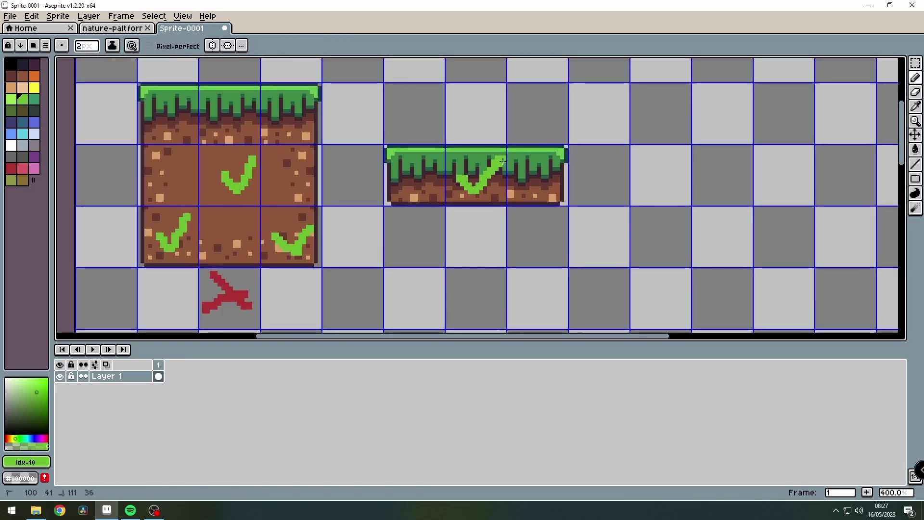
left_click(12, 172)
left_click_drag(363, 167, 330, 190)
left_click_drag(330, 165, 361, 192)
left_click_drag(408, 220, 436, 246)
mouse_move(435, 115)
left_mouse_down()
mouse_move(416, 128)
mouse_move(410, 117)
mouse_move(429, 132)
left_mouse_up()
key("ctrl+z")
key("ctrl+z")
key("ctrl+z")
key("ctrl+z")
key("ctrl+z")
key("ctrl+z")
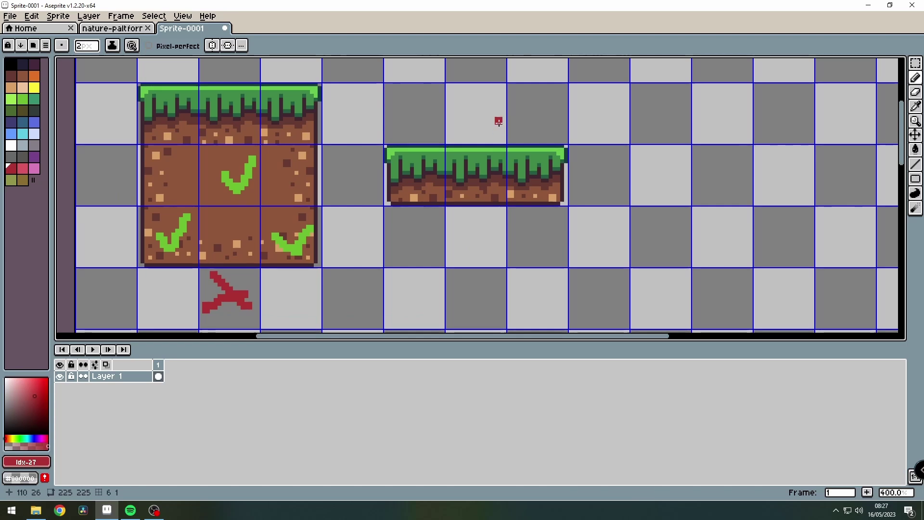
Step: Draw red Xs above and below the strip and green checks on it
mouse_move(501, 119)
left_mouse_down()
mouse_move(480, 136)
mouse_move(470, 122)
mouse_move(498, 144)
left_mouse_up()
left_click_drag(494, 225, 458, 254)
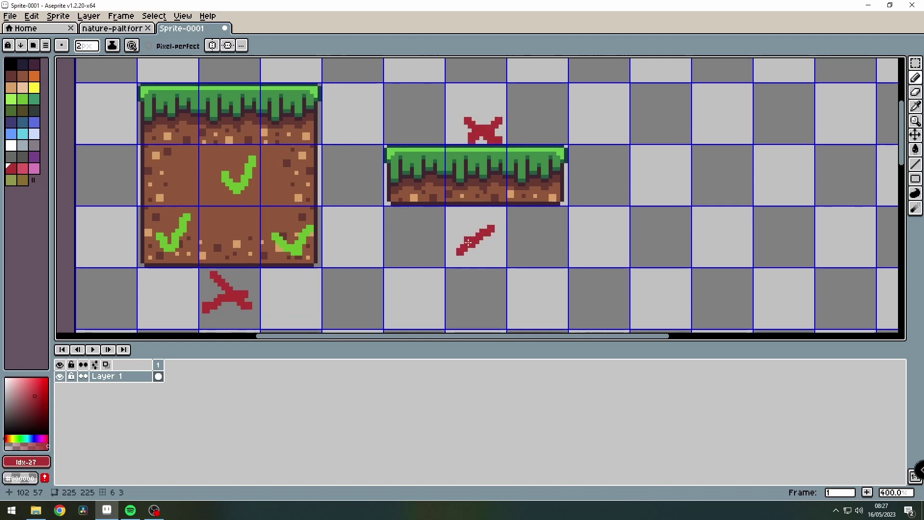
left_click_drag(465, 219, 509, 257)
left_click(22, 99)
left_click_drag(400, 179, 431, 168)
left_click_drag(533, 178, 565, 154)
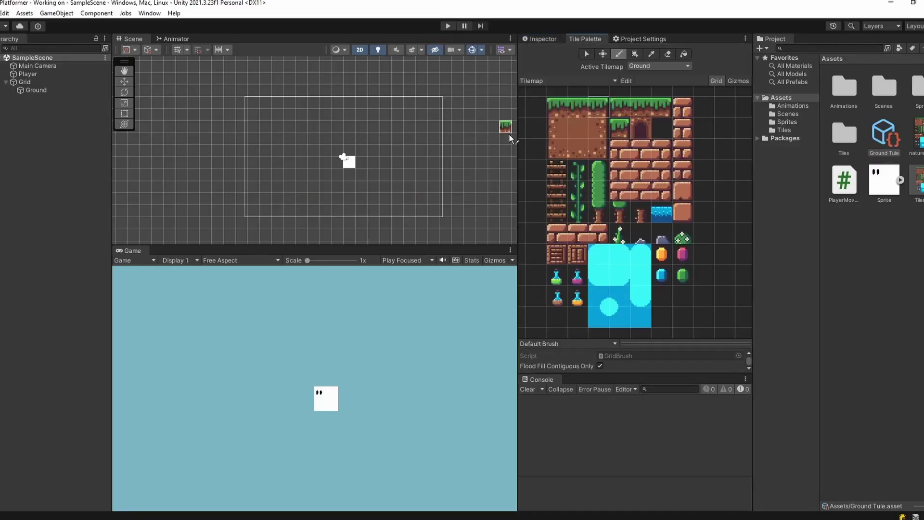
Step: Add Ground Tule to the palette, paint grass and dirt platform rows, and play-test
left_click_drag(861, 168, 702, 317)
left_click_drag(313, 188, 365, 187)
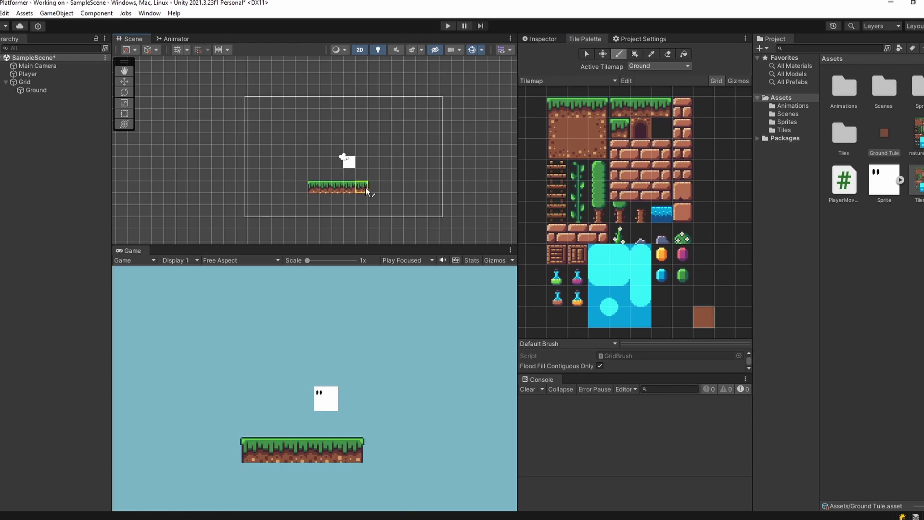
left_click(703, 318)
left_click_drag(313, 198, 367, 199)
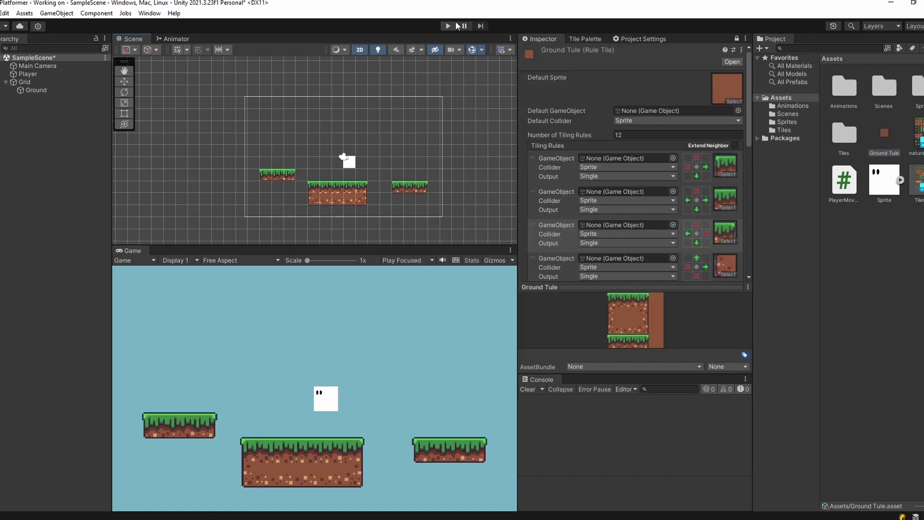
left_click(448, 26)
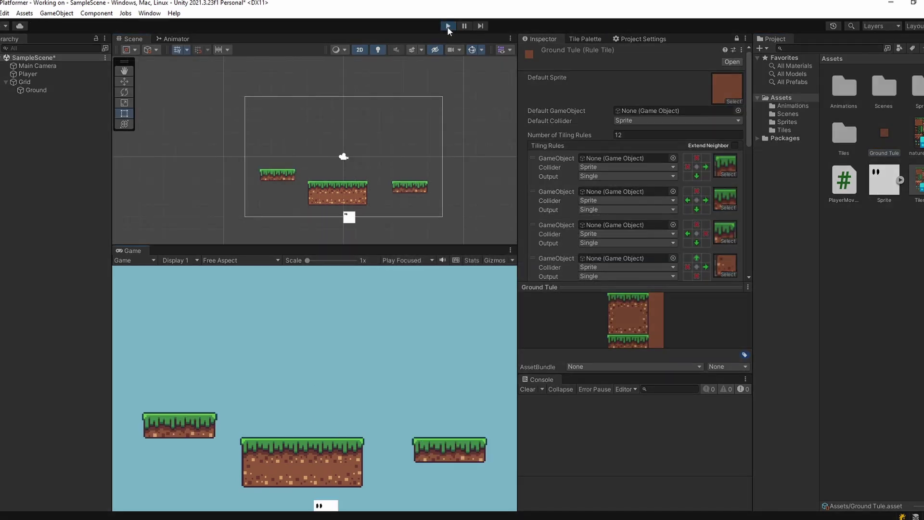
left_click(447, 26)
Step: Add a Tilemap Collider 2D to the Ground tilemap
left_click(46, 91)
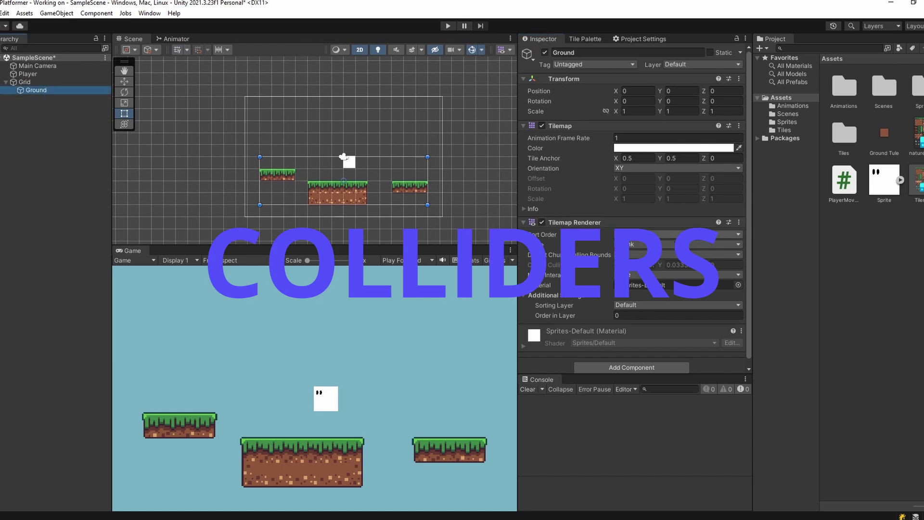
scroll(668, 239, "down", 1)
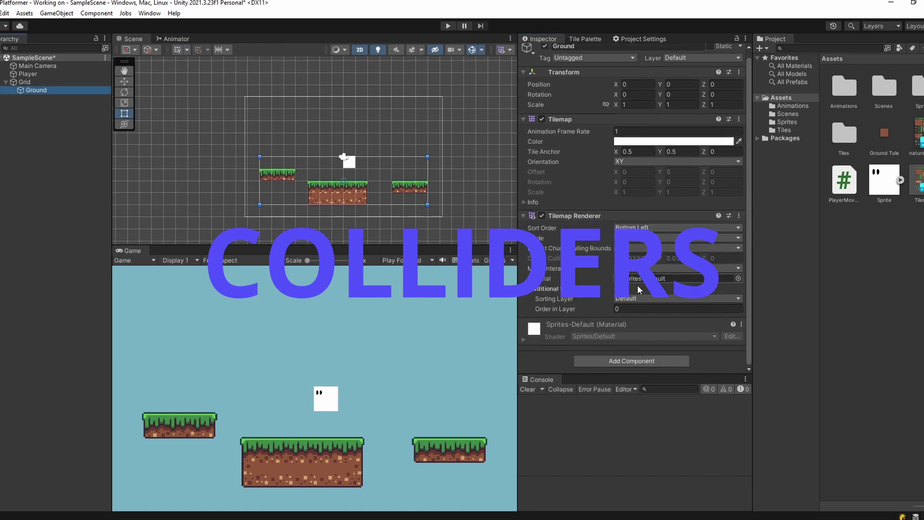
left_click(631, 362)
type("tilema")
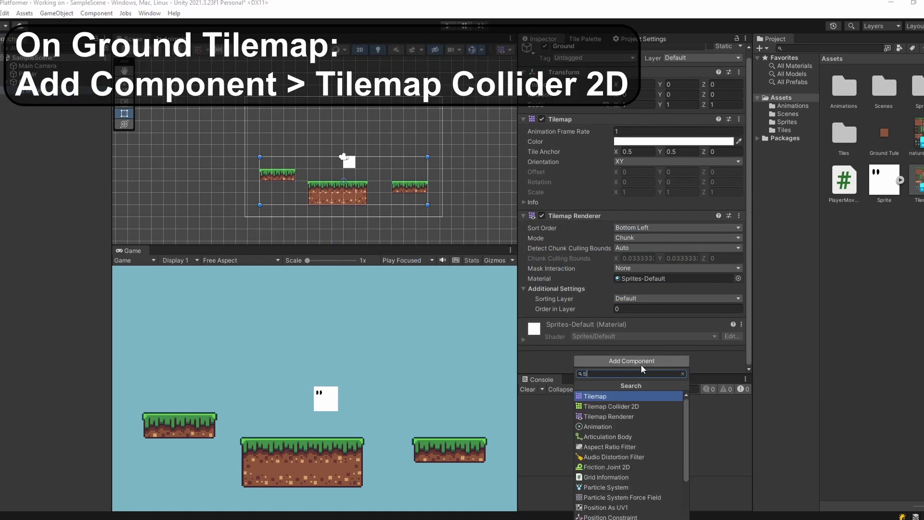
left_click(635, 405)
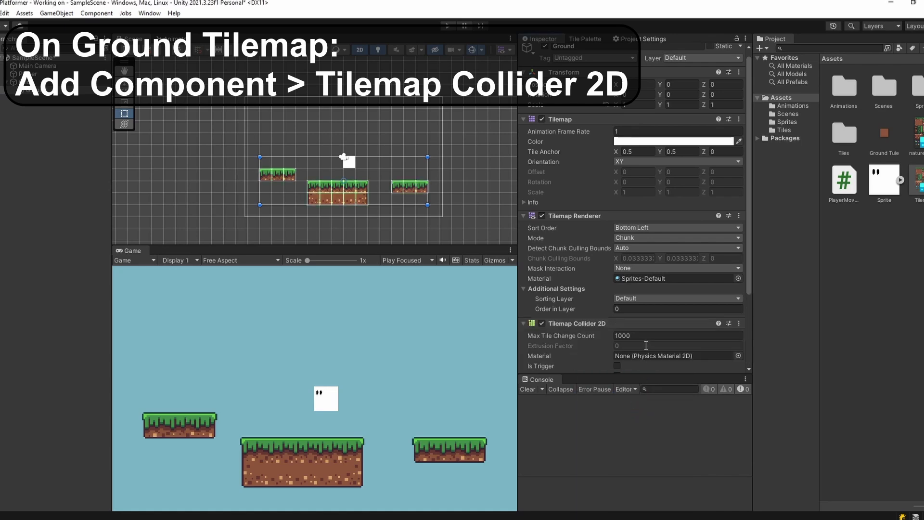
scroll(353, 204, "up", 2)
scroll(354, 202, "up", 3)
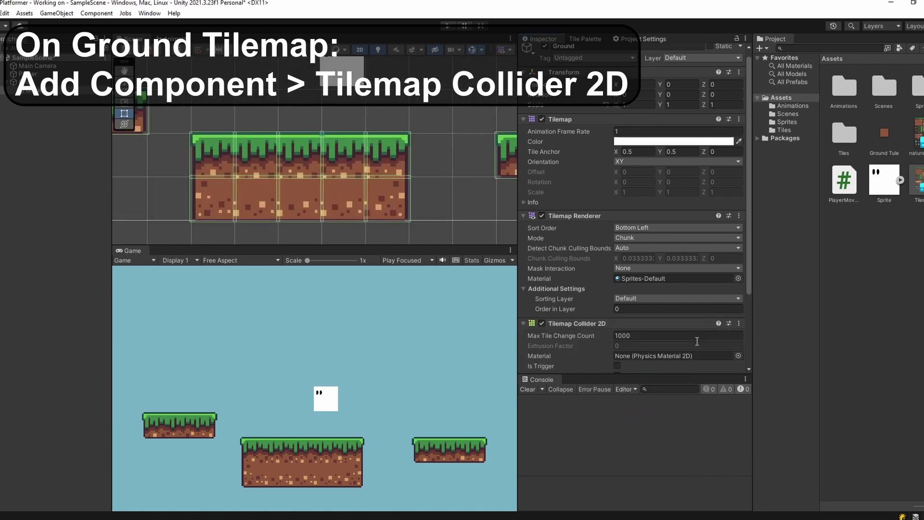
scroll(697, 341, "down", 3)
Step: Add a Composite Collider 2D and tick Used By Composite on the tilemap collider
left_click(661, 365)
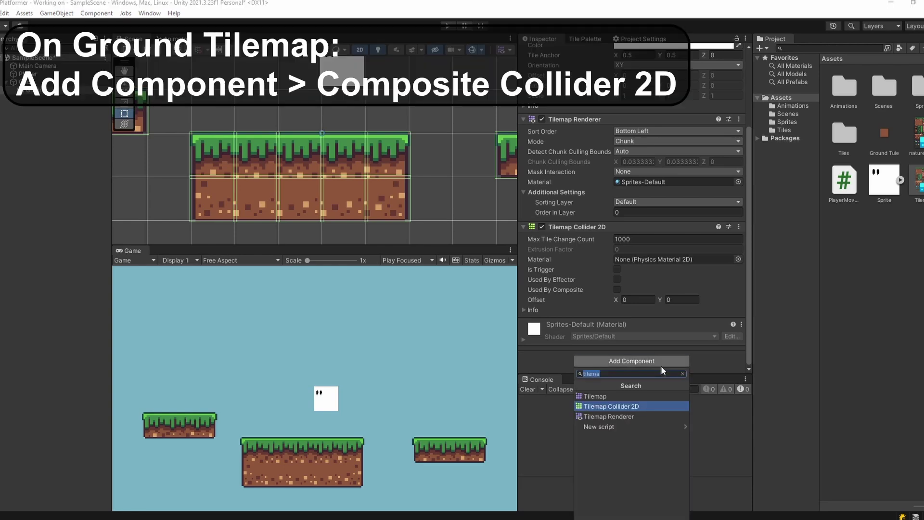
type("comp")
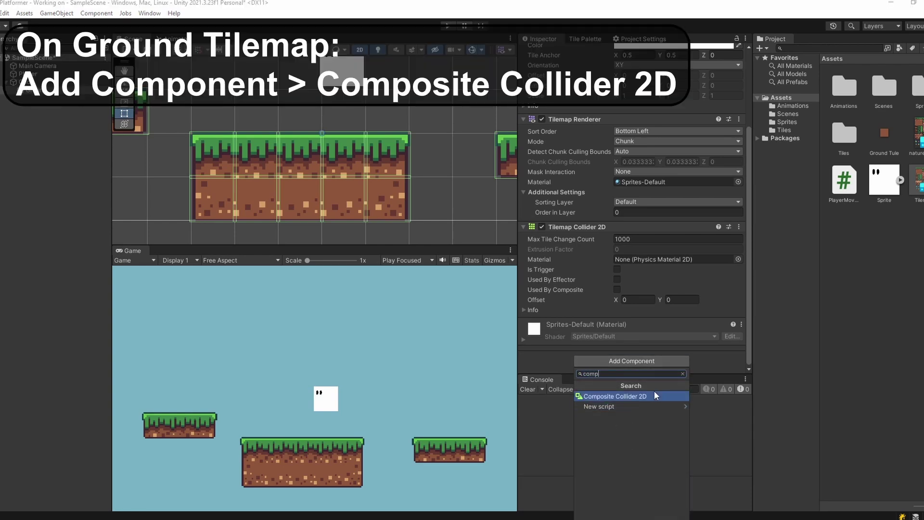
left_click(626, 396)
scroll(558, 299, "down", 2)
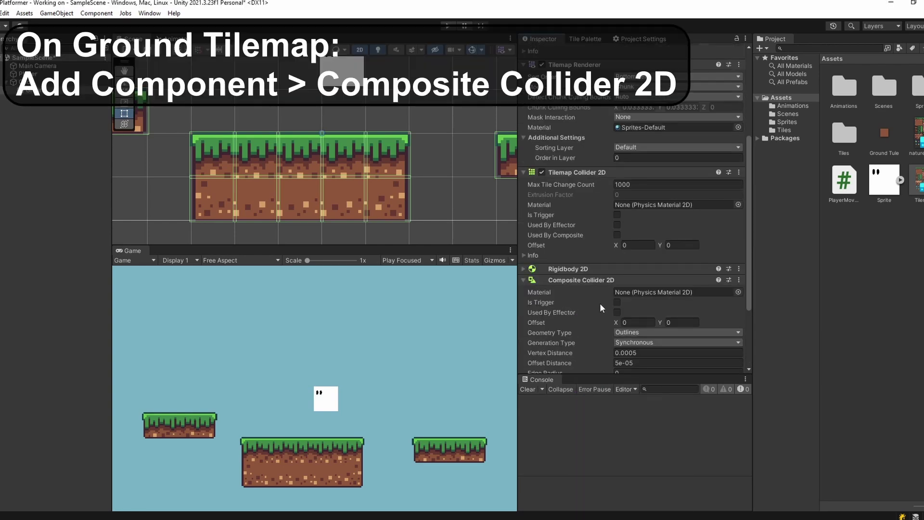
left_click(617, 235)
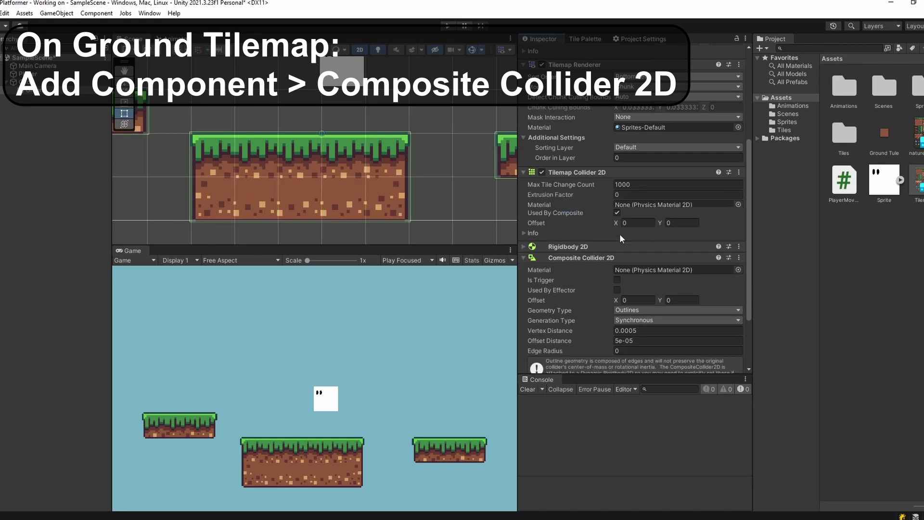
scroll(163, 196, "up", 1)
scroll(207, 194, "up", 2)
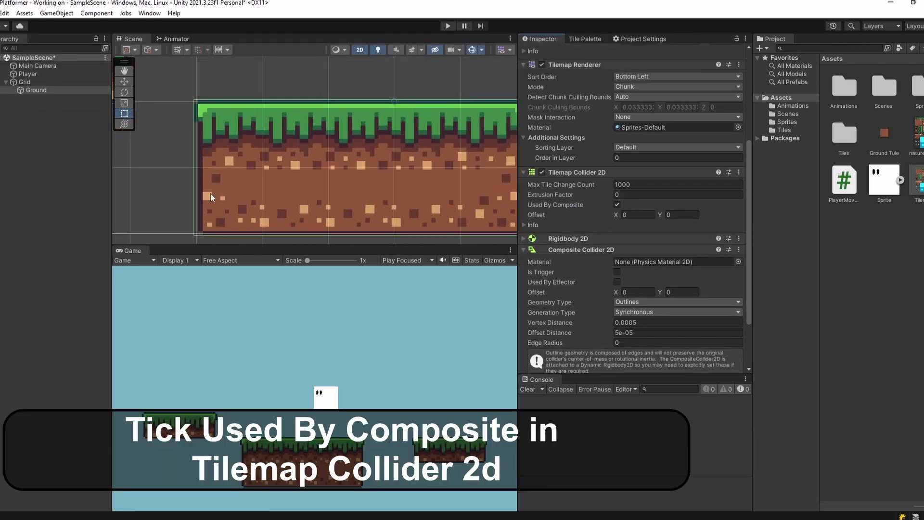
left_click(617, 204)
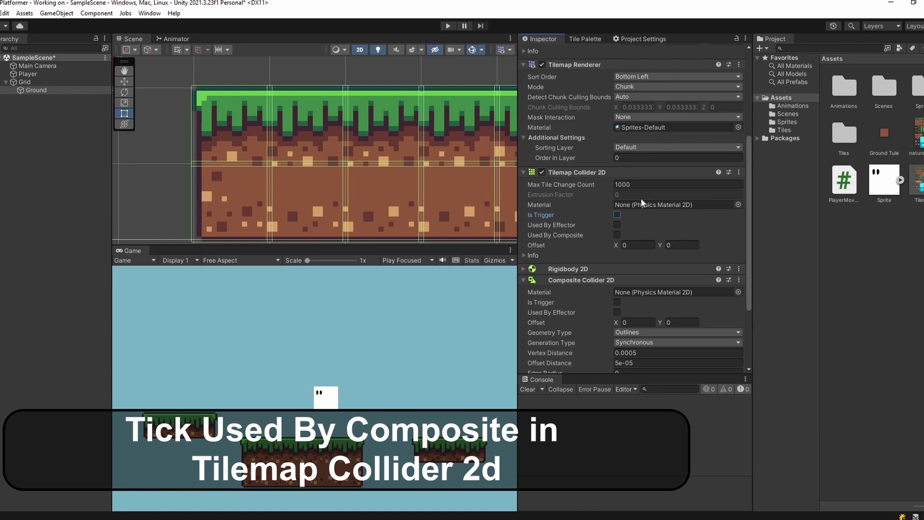
left_click(617, 233)
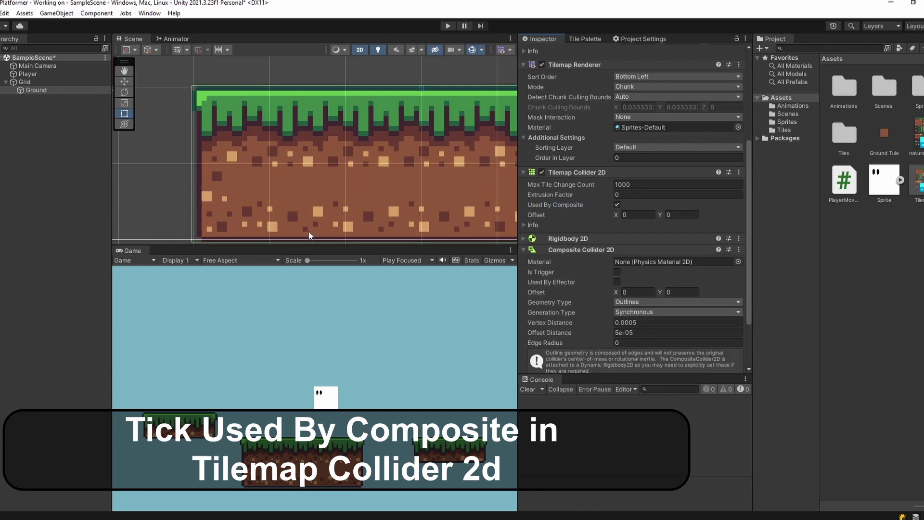
scroll(393, 166, "down", 6)
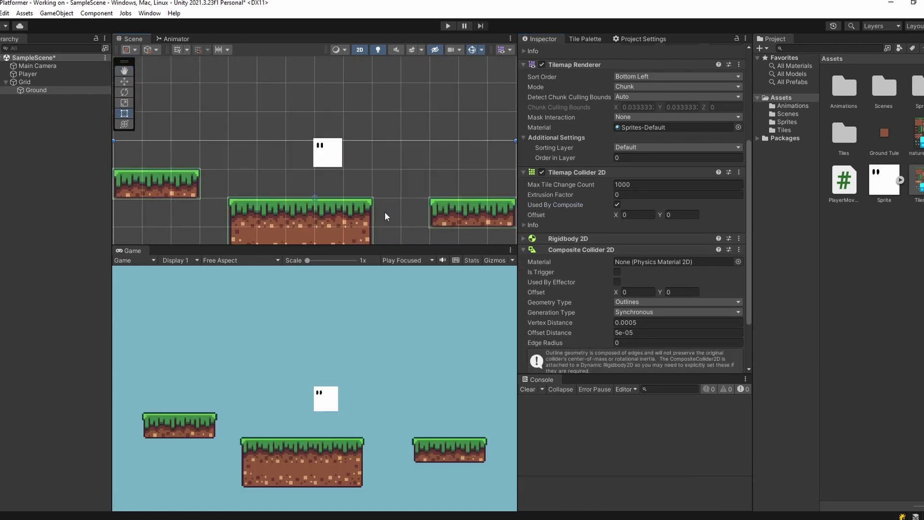
scroll(394, 204, "down", 3)
scroll(556, 270, "up", 1)
Step: Set the Ground's Rigidbody 2D Body Type to Static
left_click(524, 260)
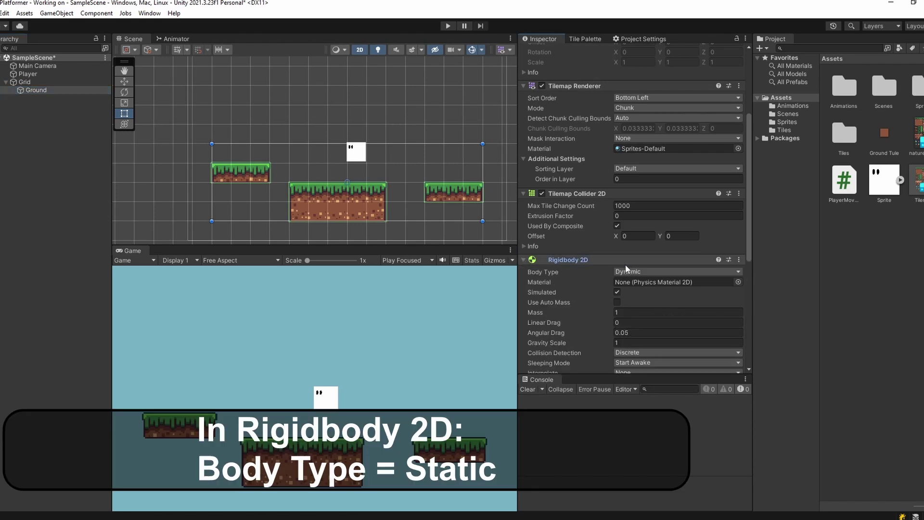
scroll(627, 269, "down", 1)
left_click(642, 244)
left_click(657, 277)
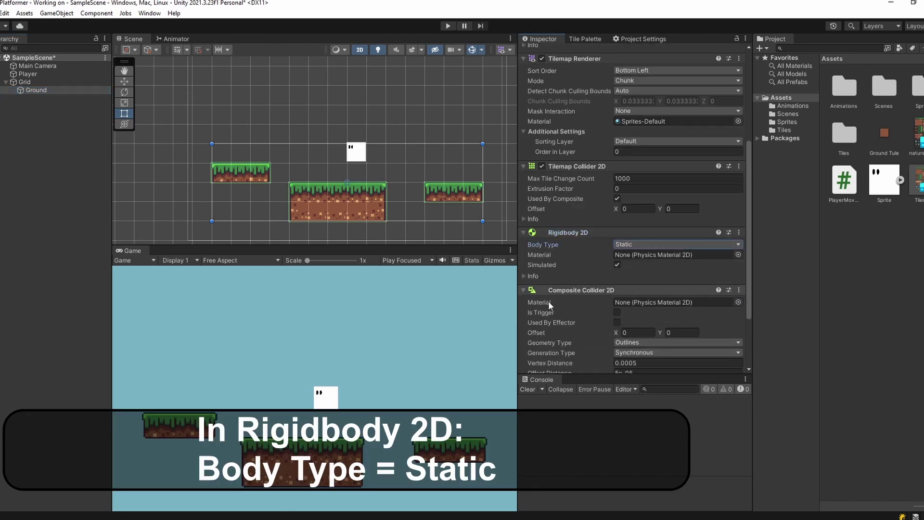
Step: Play-test, moving left and jumping on the solid platforms
left_click(447, 26)
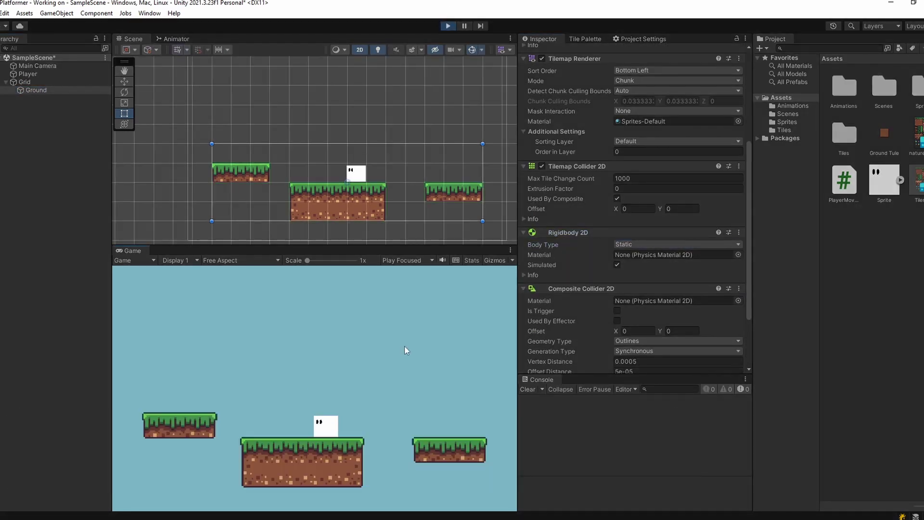
key("Left")
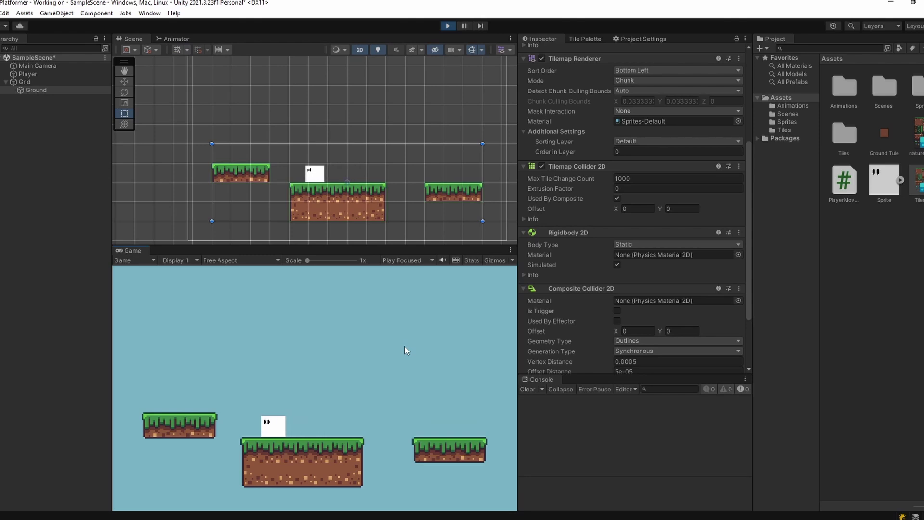
key("space")
key("ctrl+p")
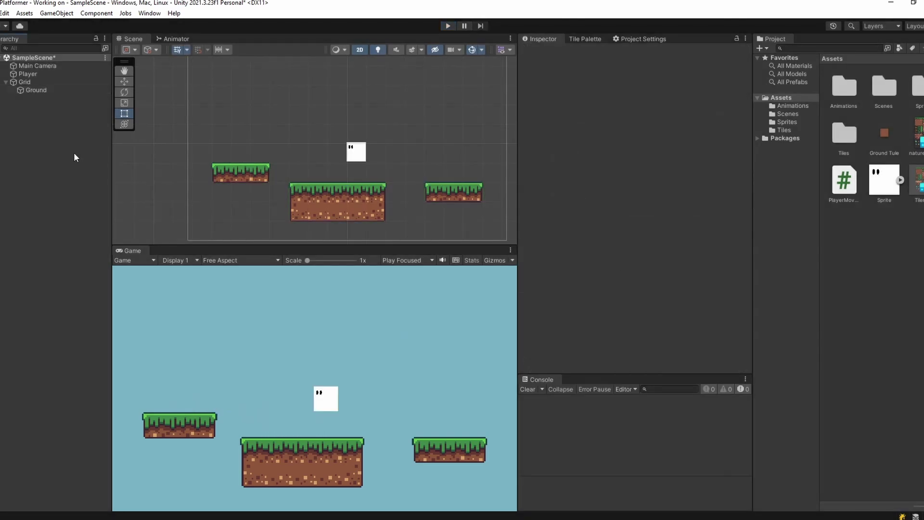
Step: Create a Rectangular tilemap under Grid named Background
left_click(48, 91)
right_click(36, 82)
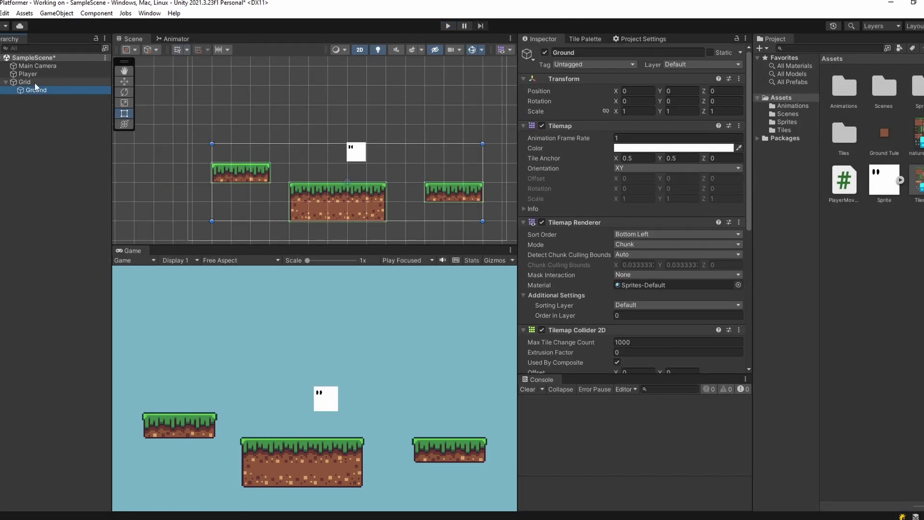
mouse_move(109, 231)
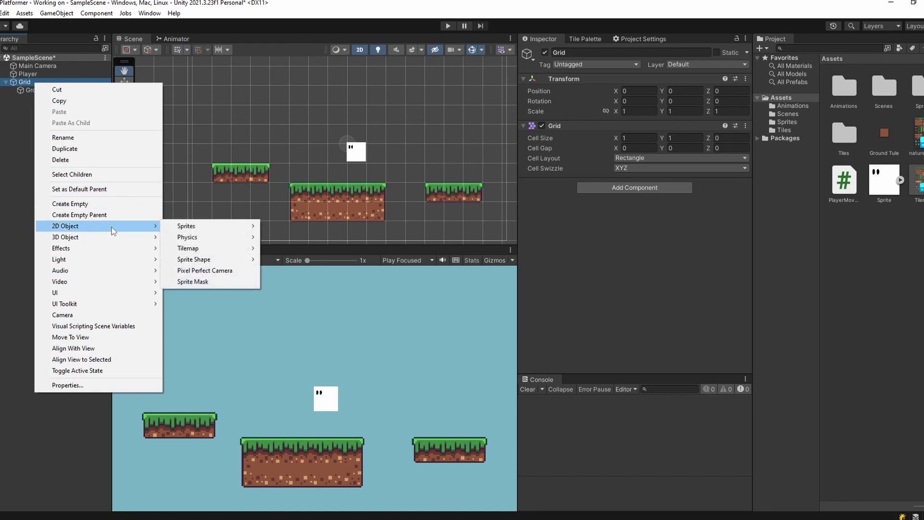
mouse_move(224, 254)
left_click(288, 249)
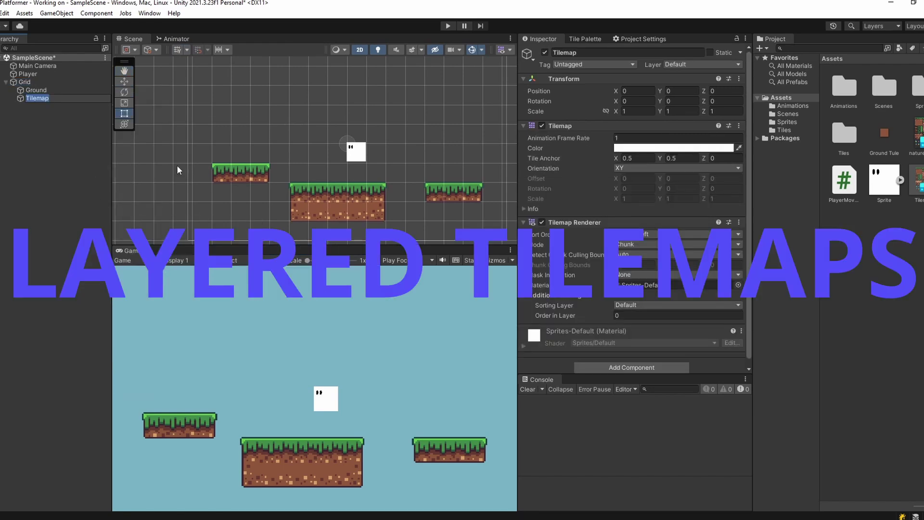
type("Background")
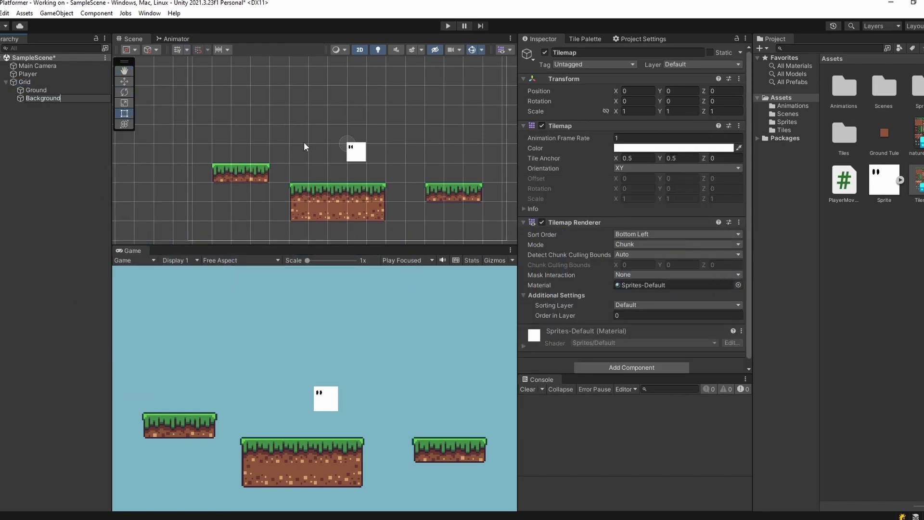
key("Return")
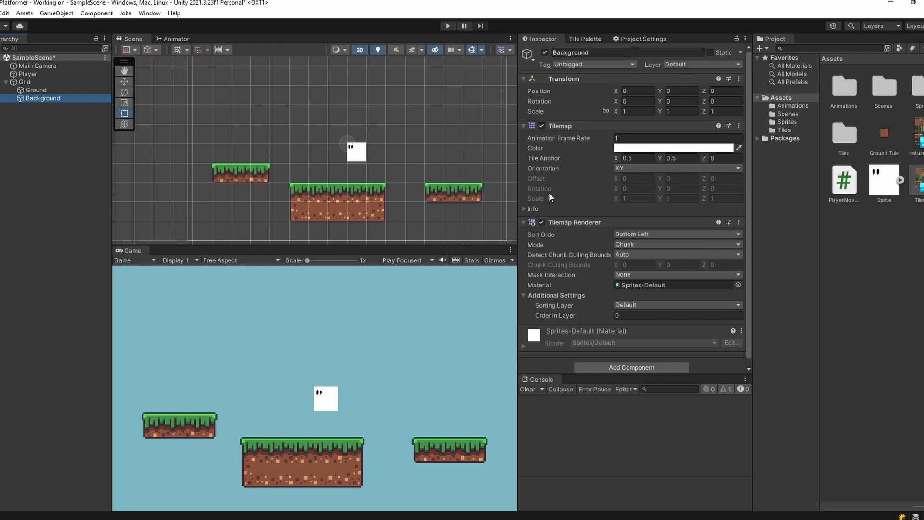
Step: With Background as active tilemap, paint bushes on both ends of the middle platform
left_click(587, 38)
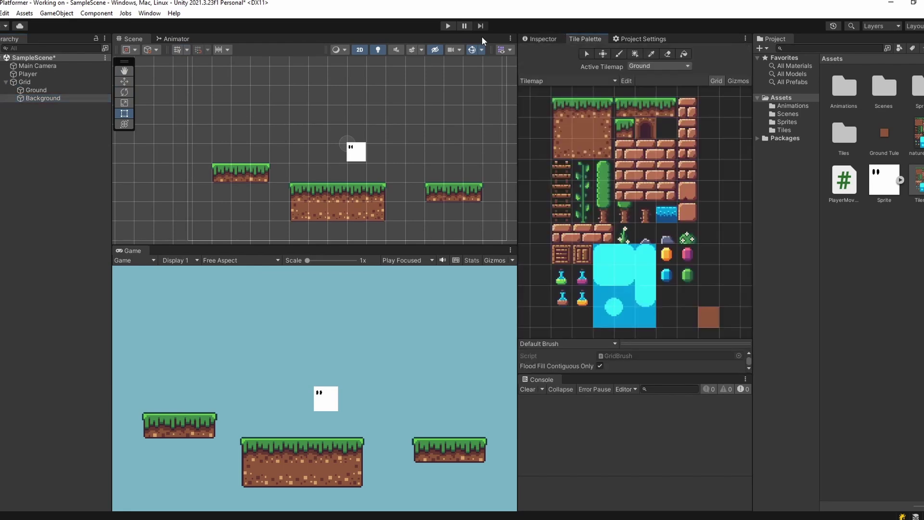
left_click(683, 65)
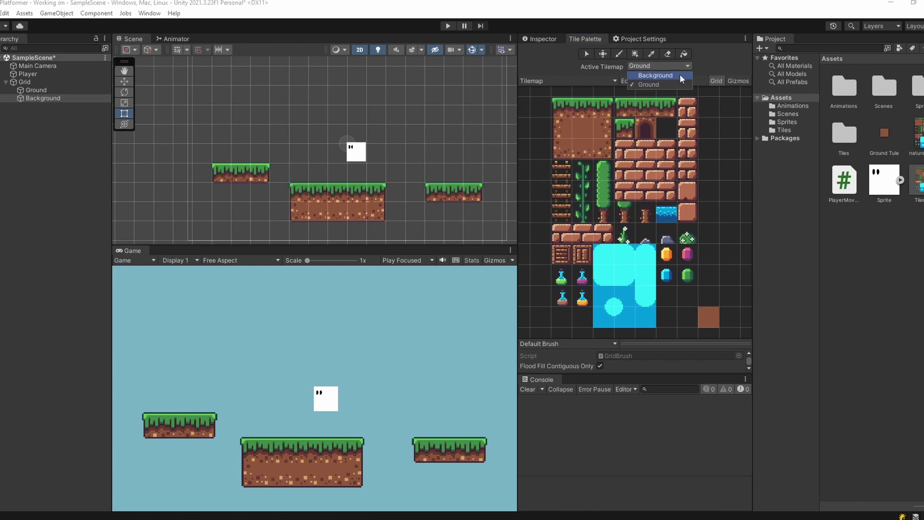
left_click(680, 74)
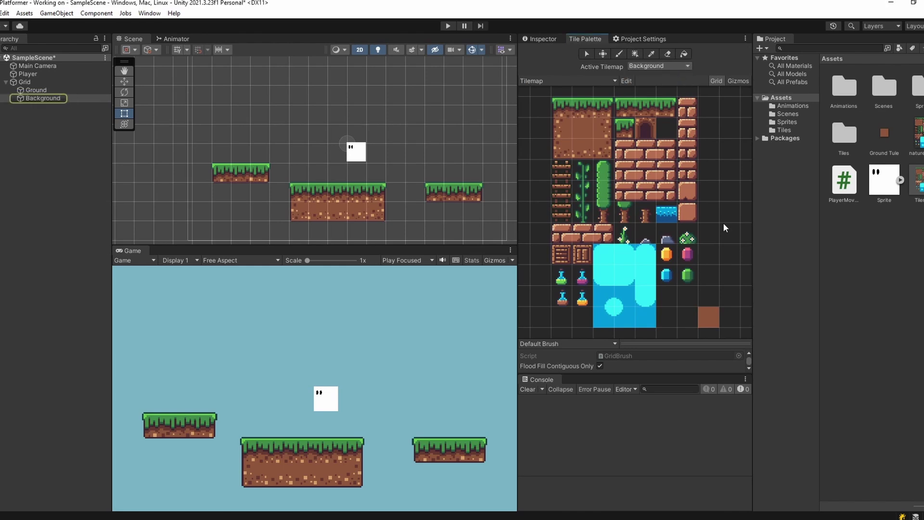
left_click(689, 238)
left_click(381, 176)
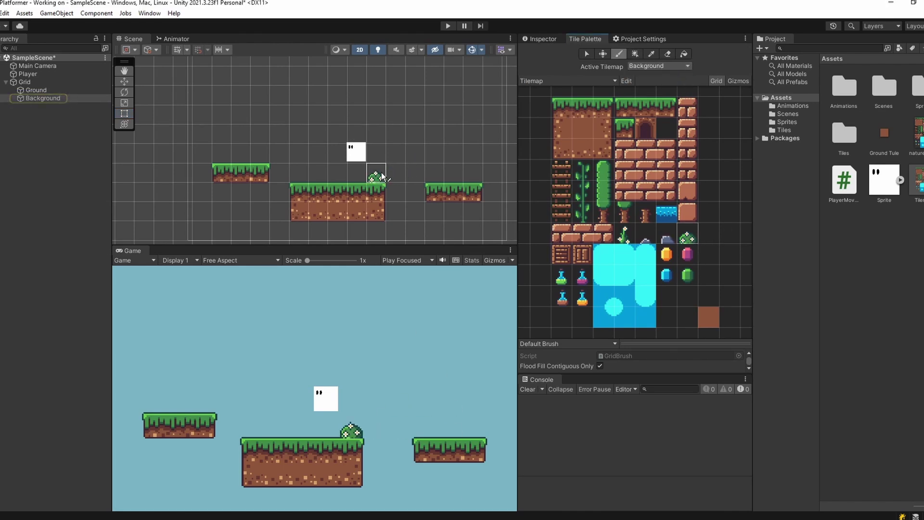
left_click(299, 178)
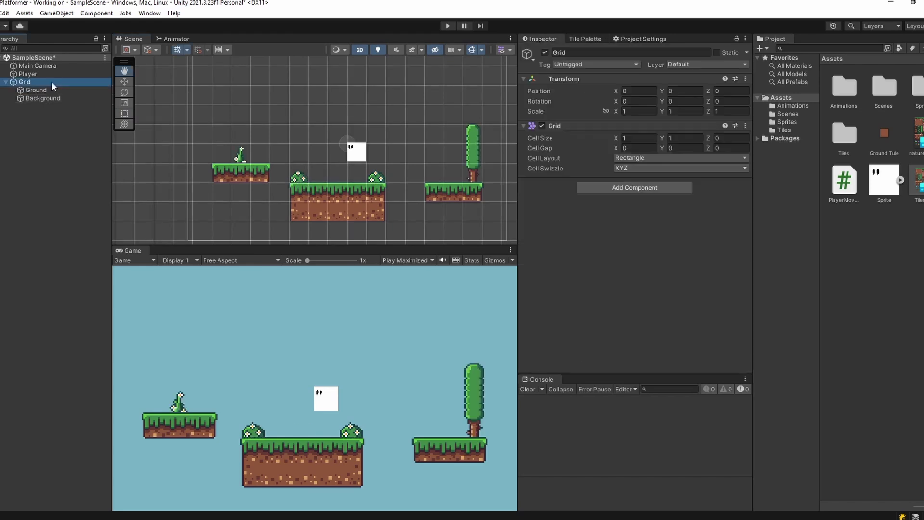
Step: Create a Rectangular tilemap under Grid named Foreground
right_click(51, 81)
mouse_move(124, 227)
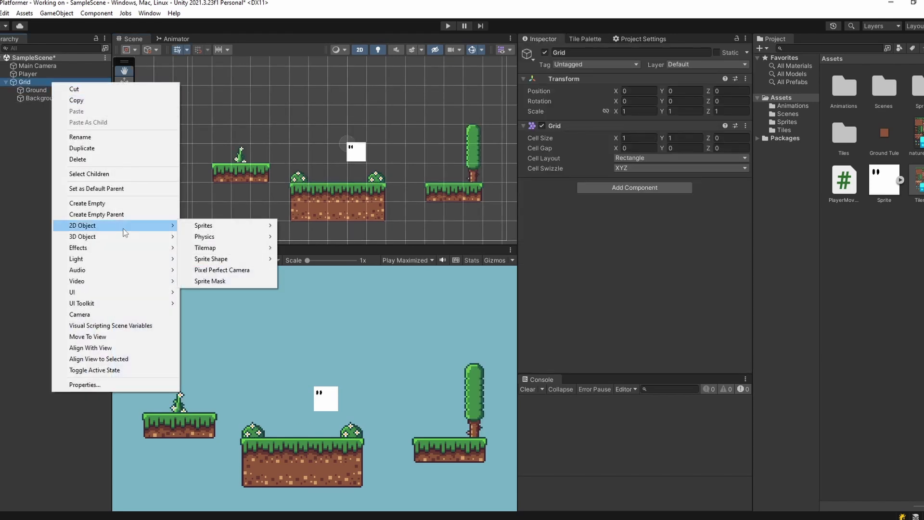
mouse_move(212, 247)
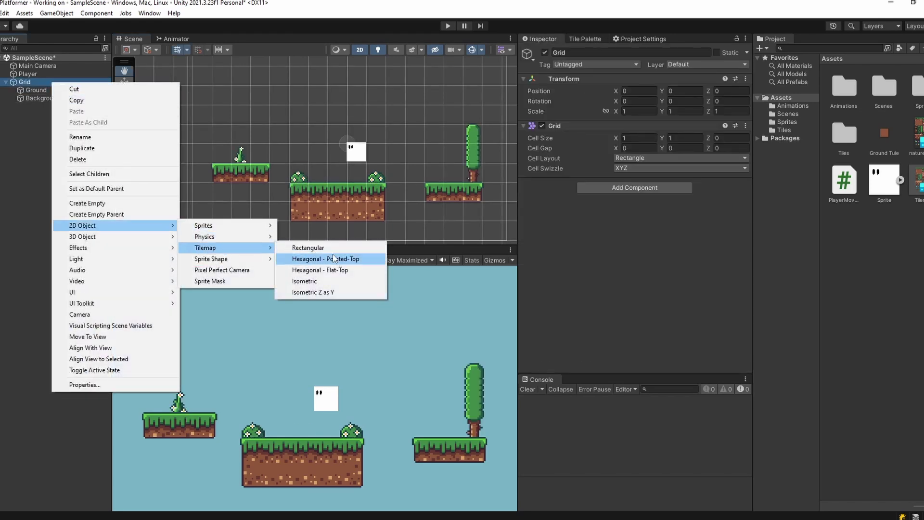
left_click(334, 248)
type("M")
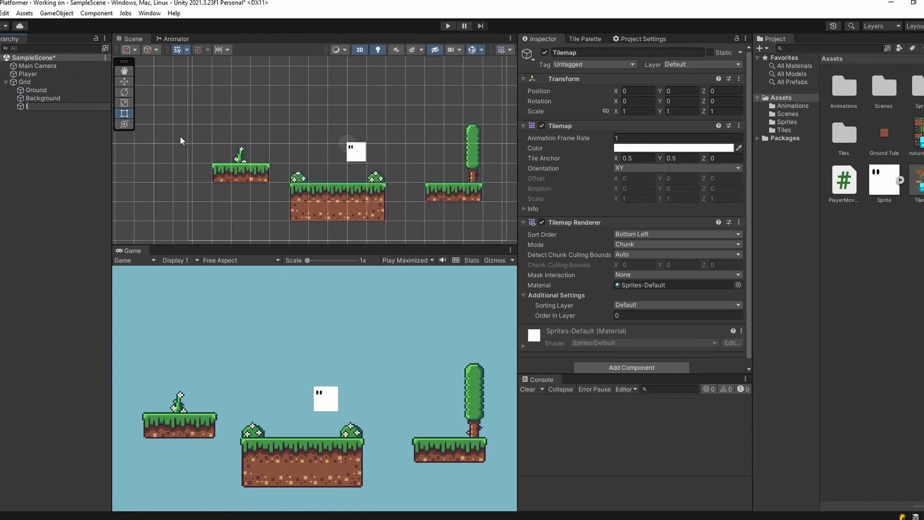
type("Foreground")
key("Return")
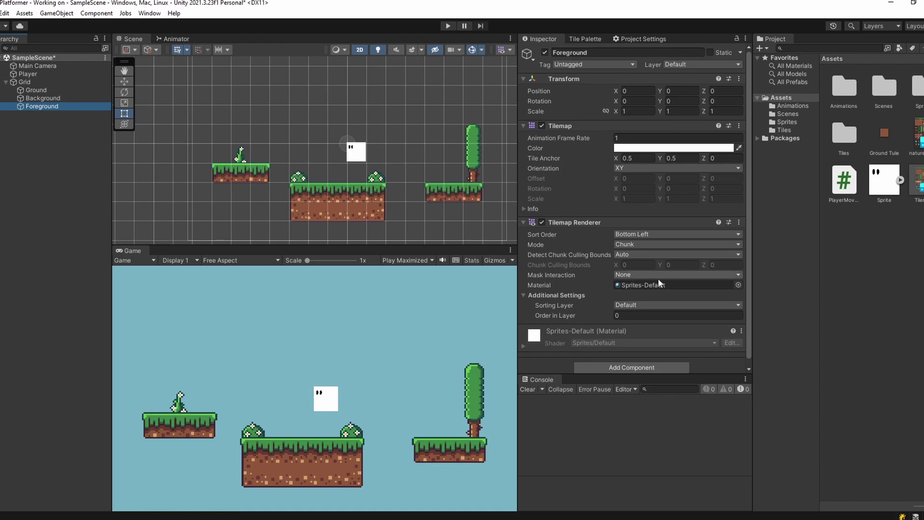
Step: Add a Player sorting layer placed above Foreground in the layer list
left_click(657, 305)
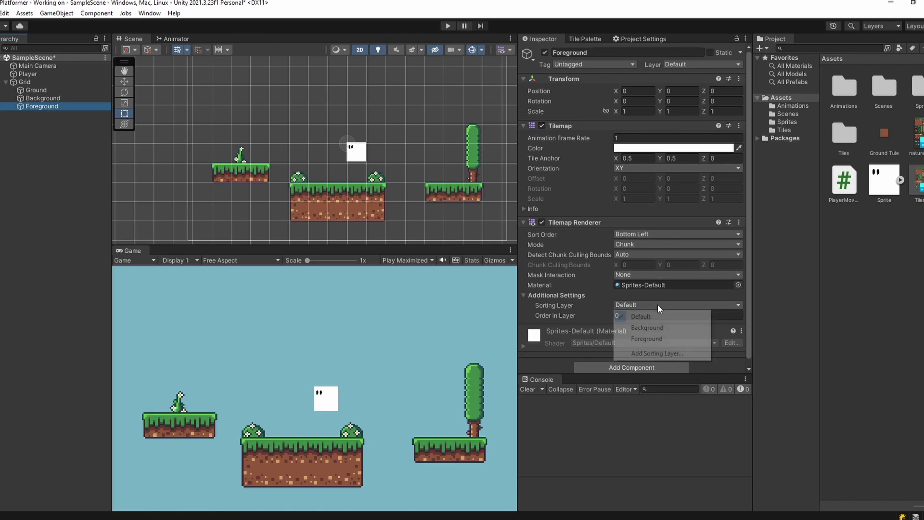
left_click(674, 353)
left_click(724, 131)
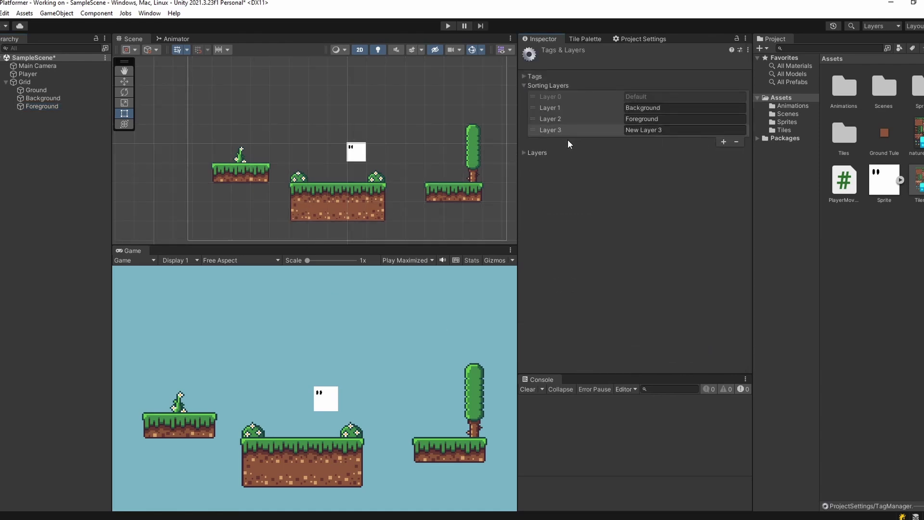
left_click_drag(532, 131, 536, 120)
left_click(684, 120)
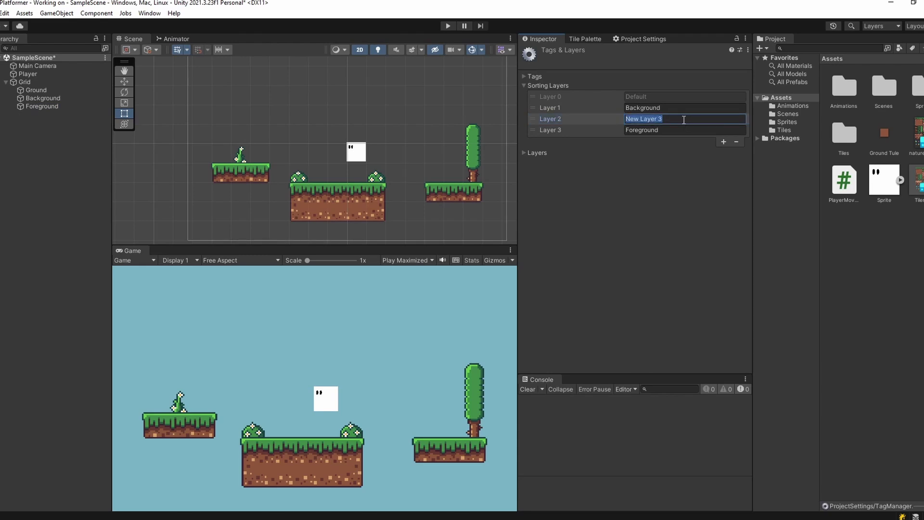
type("Player")
Step: Put the Foreground tilemap on the Foreground sorting layer and check the other tilemaps
left_click(71, 106)
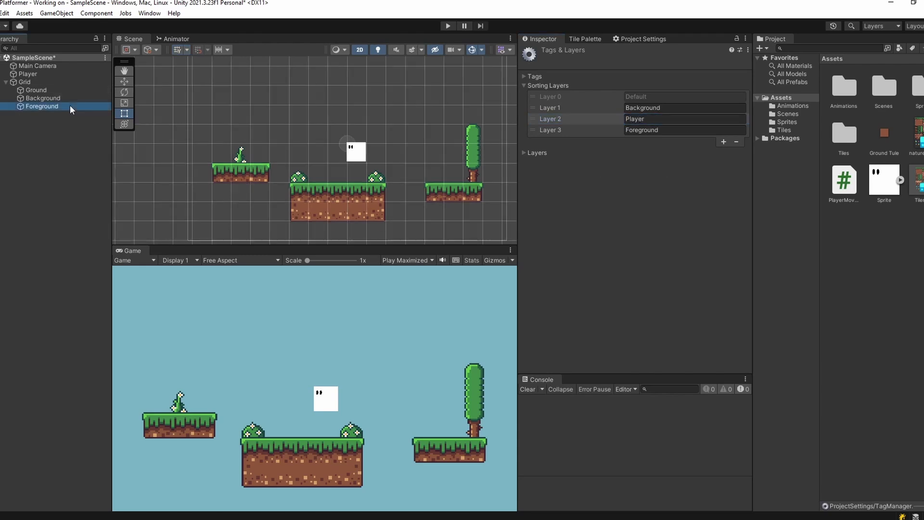
left_click(648, 299)
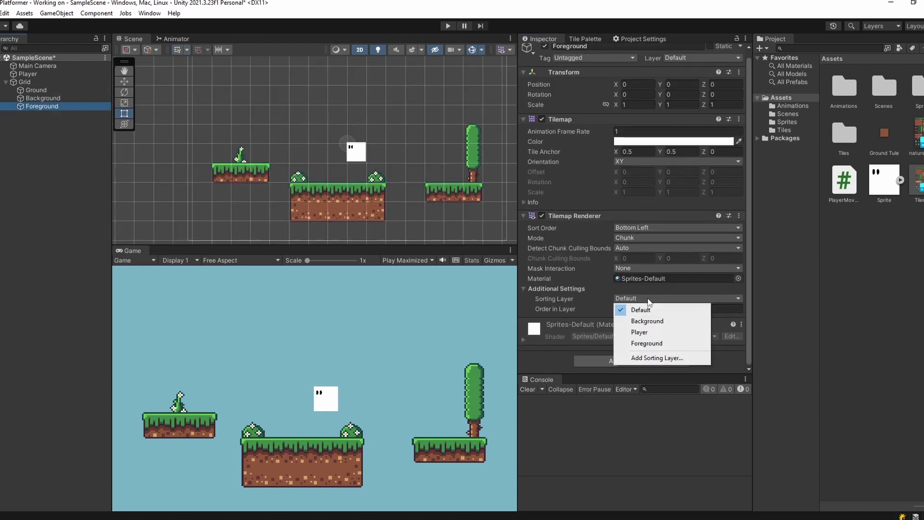
left_click(671, 343)
left_click(45, 97)
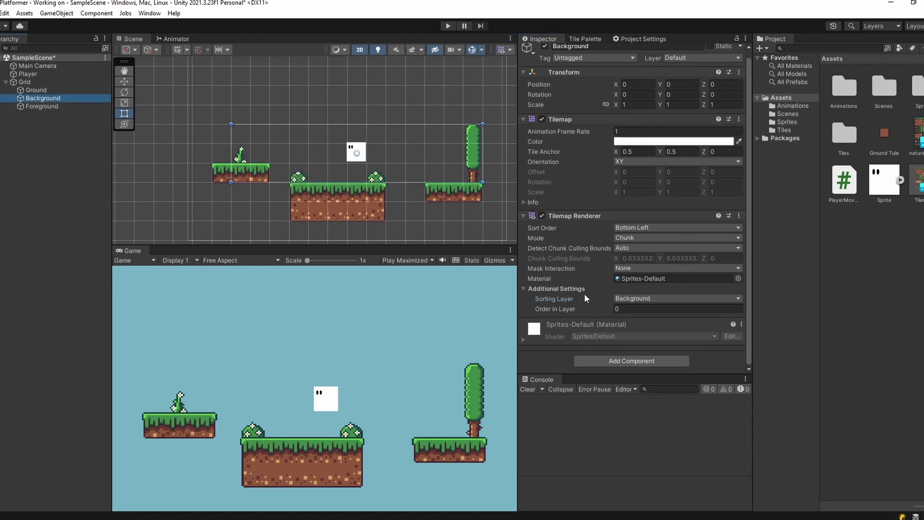
left_click(48, 91)
Step: Assign the player object to the Player sorting layer
left_click(29, 74)
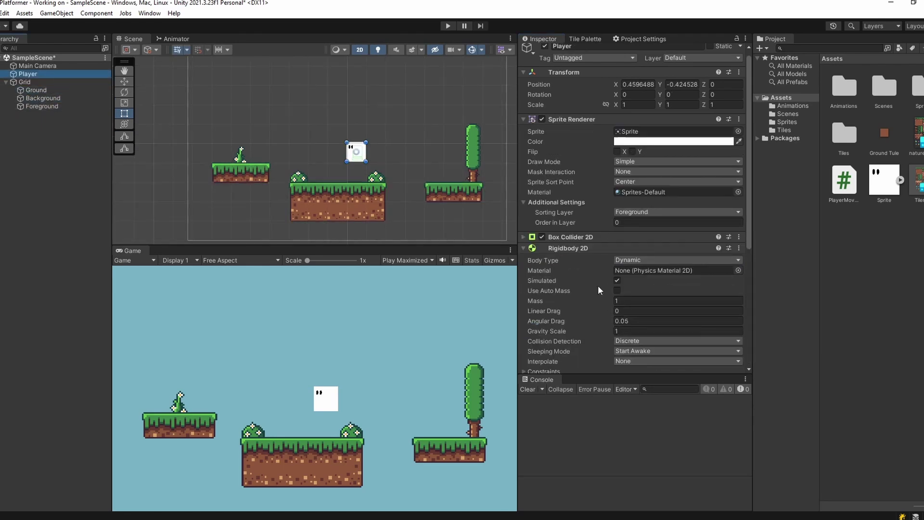
scroll(658, 309, "down", 2)
scroll(659, 311, "up", 3)
left_click(642, 216)
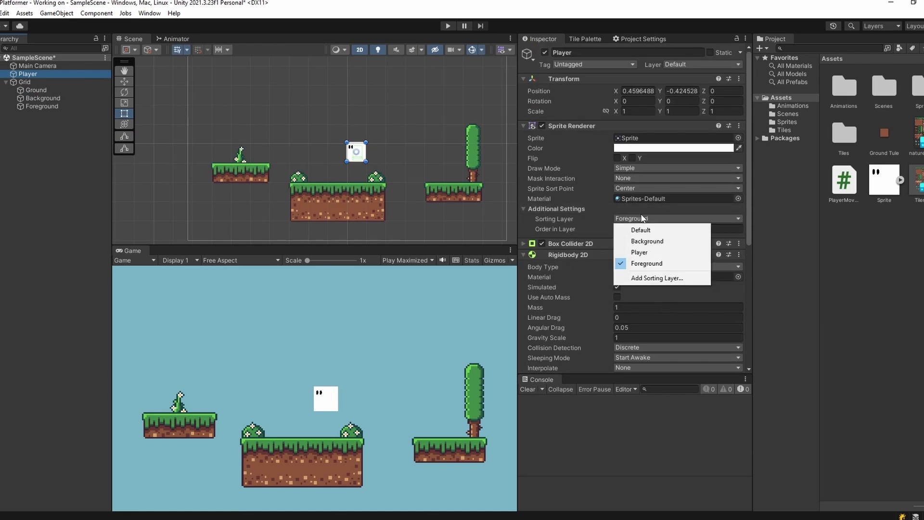
left_click(659, 252)
Step: Paint the purple potion tile onto the middle platform
left_click(585, 39)
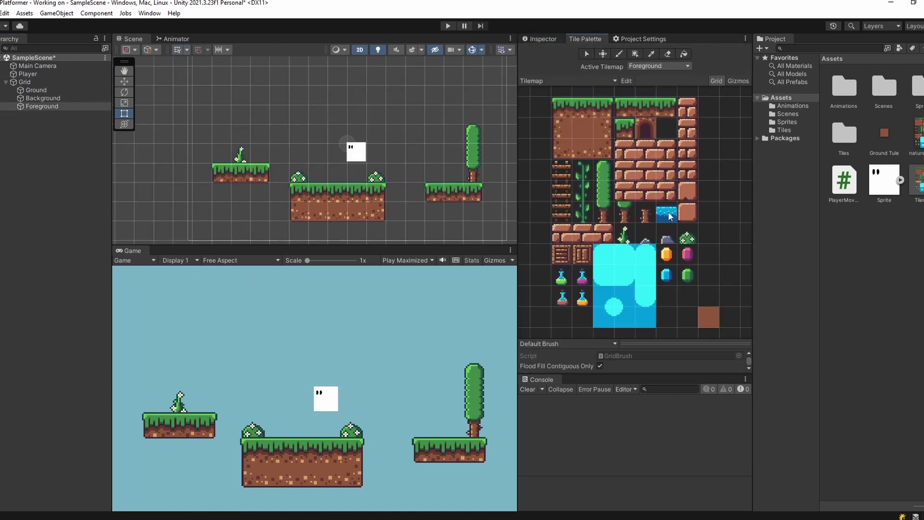
left_click(588, 278)
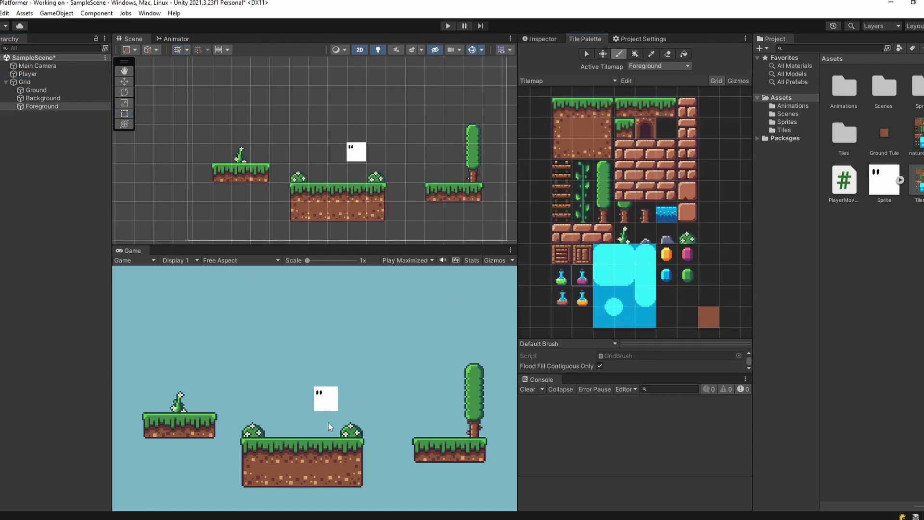
left_click(339, 181)
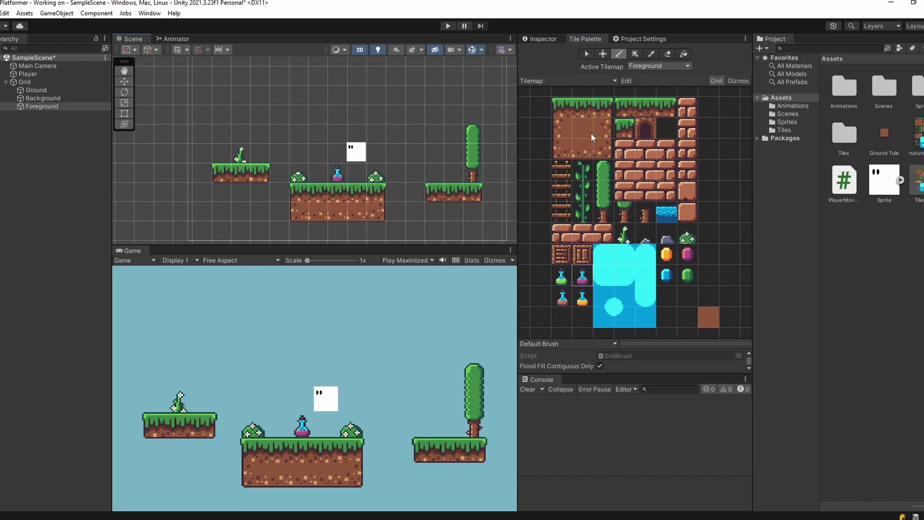
Step: Play-test, walking and jumping across platforms so the player passes behind the potion
left_click(448, 25)
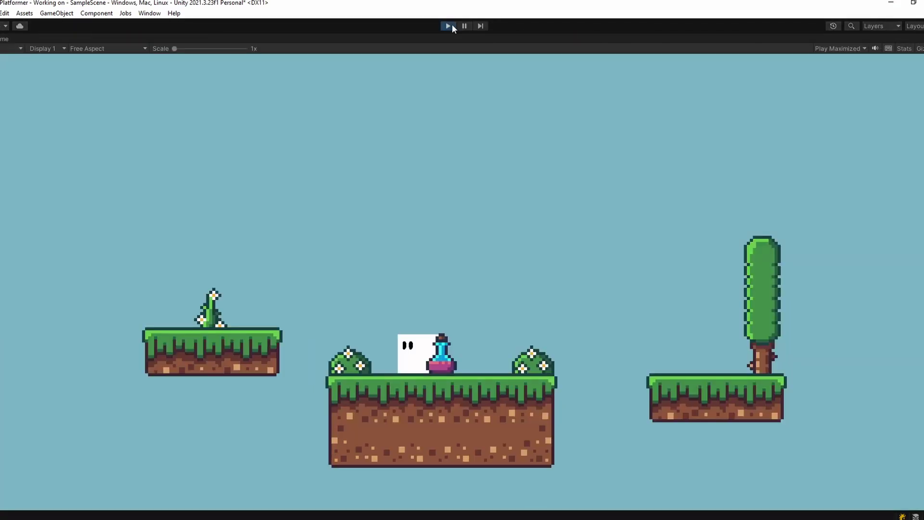
key("Right")
key("space")
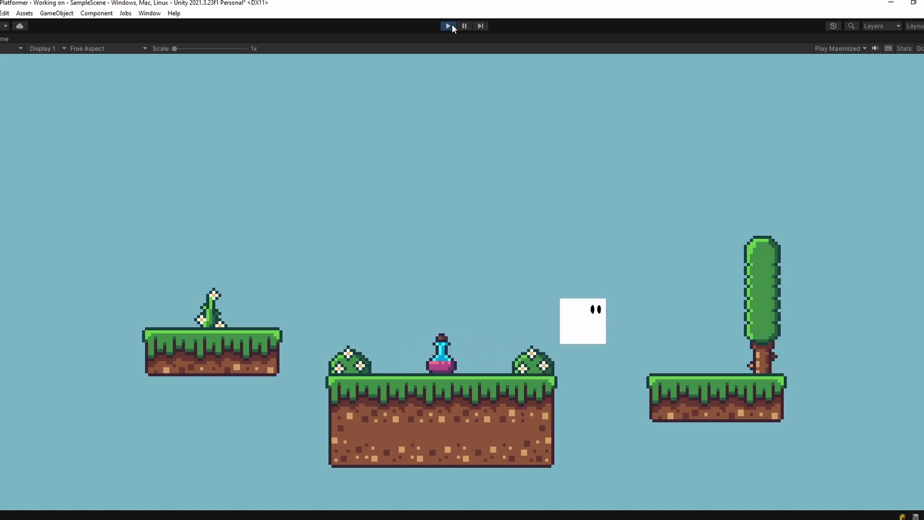
key("Left")
key("Left")
key("space")
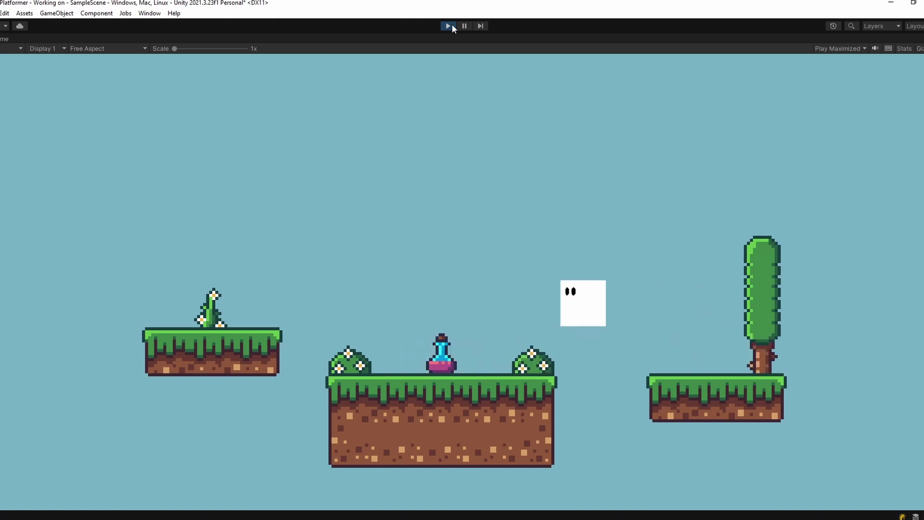
key("space")
key("Right")
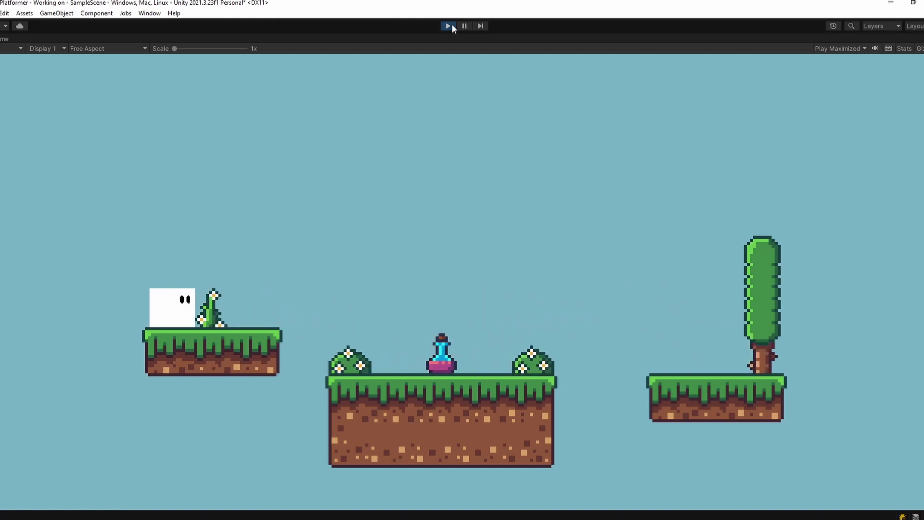
key("space")
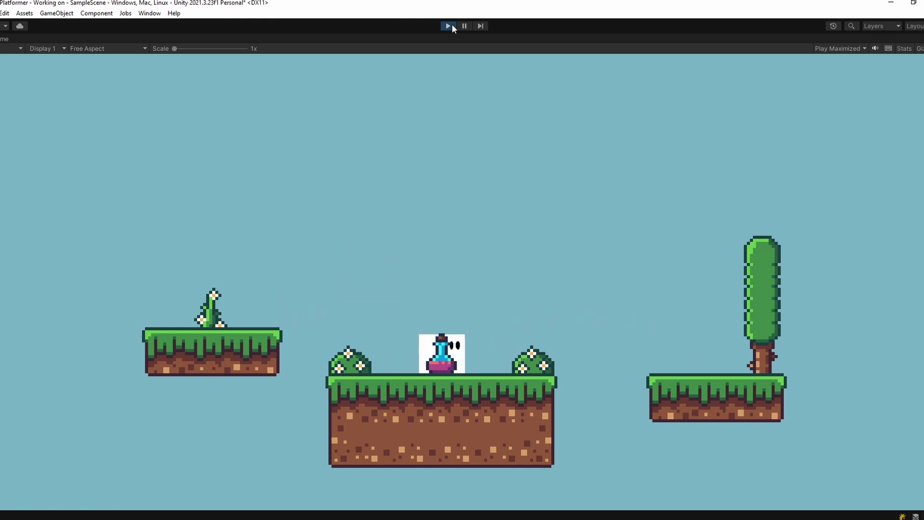
key("Left")
key("Right")
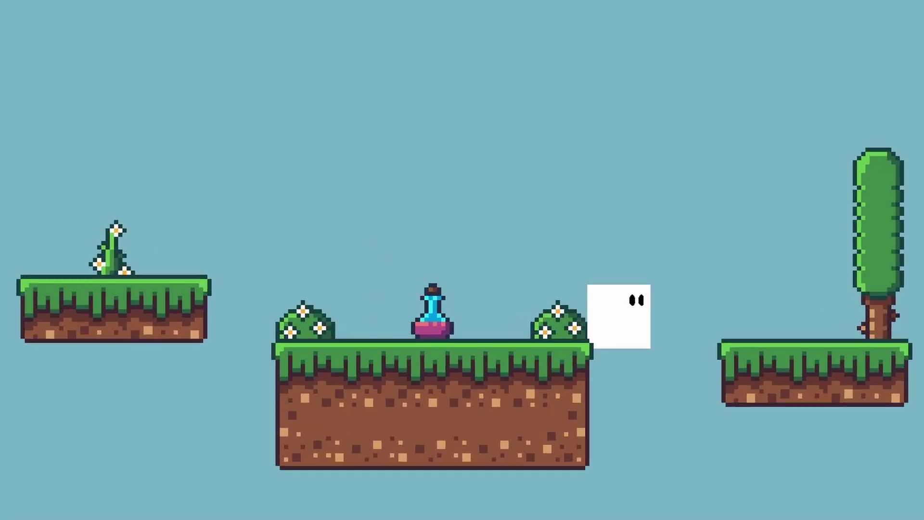